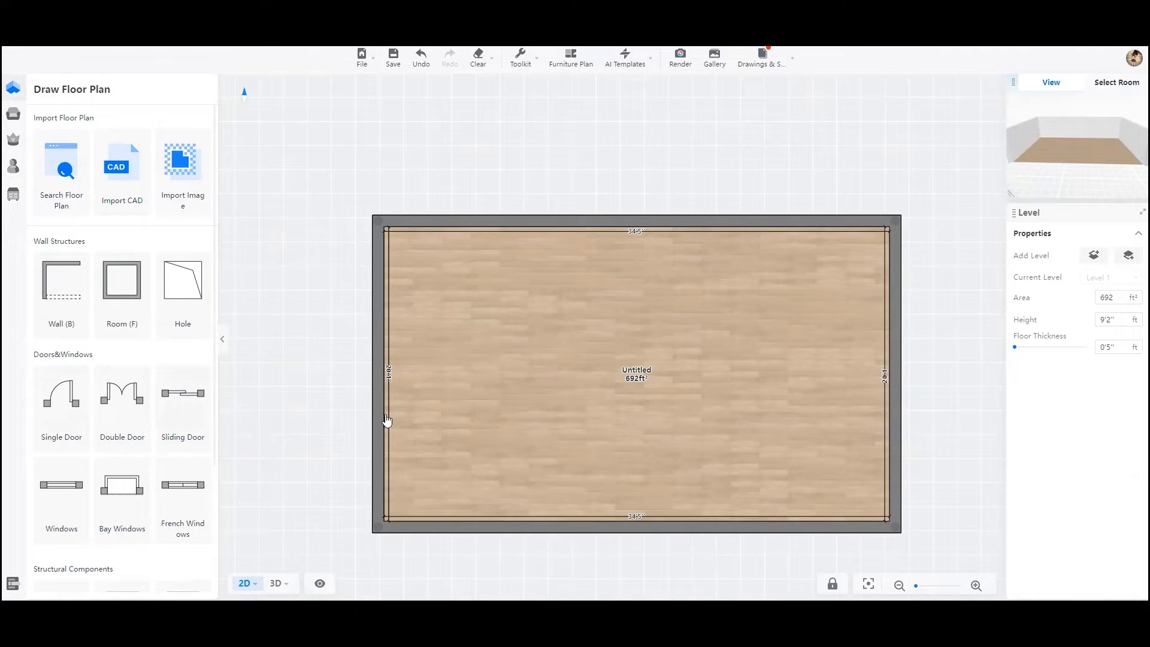
- Try out a sliding door in the room's lower wall, about 6'7" from the left corner
left_click(184, 414)
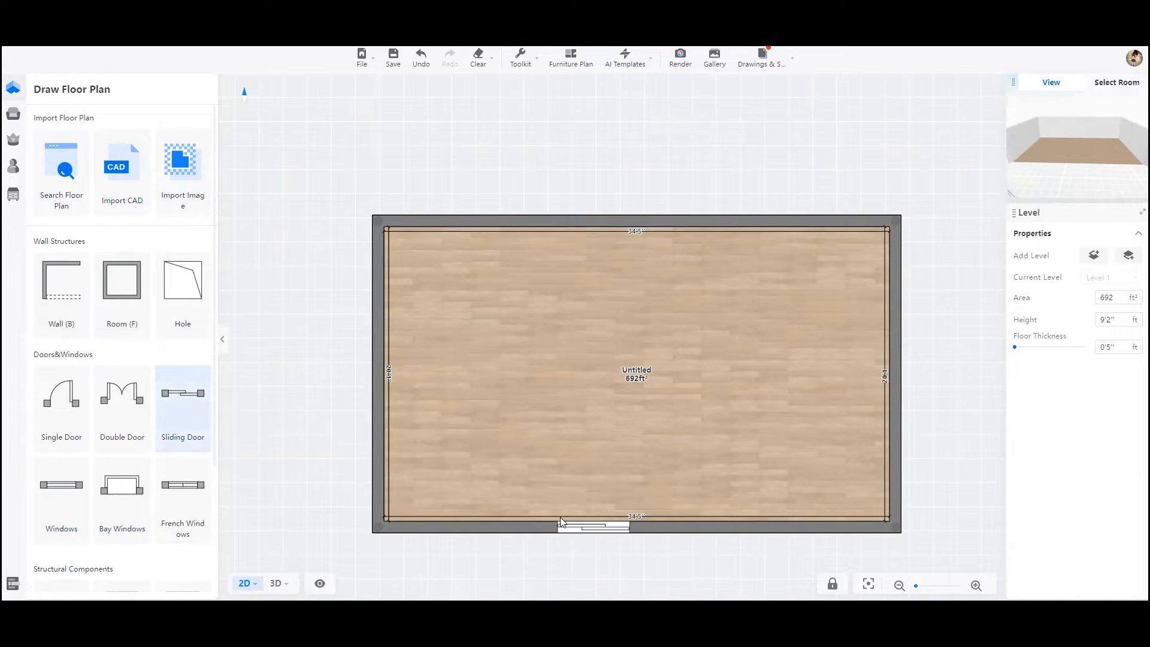
left_click(519, 529)
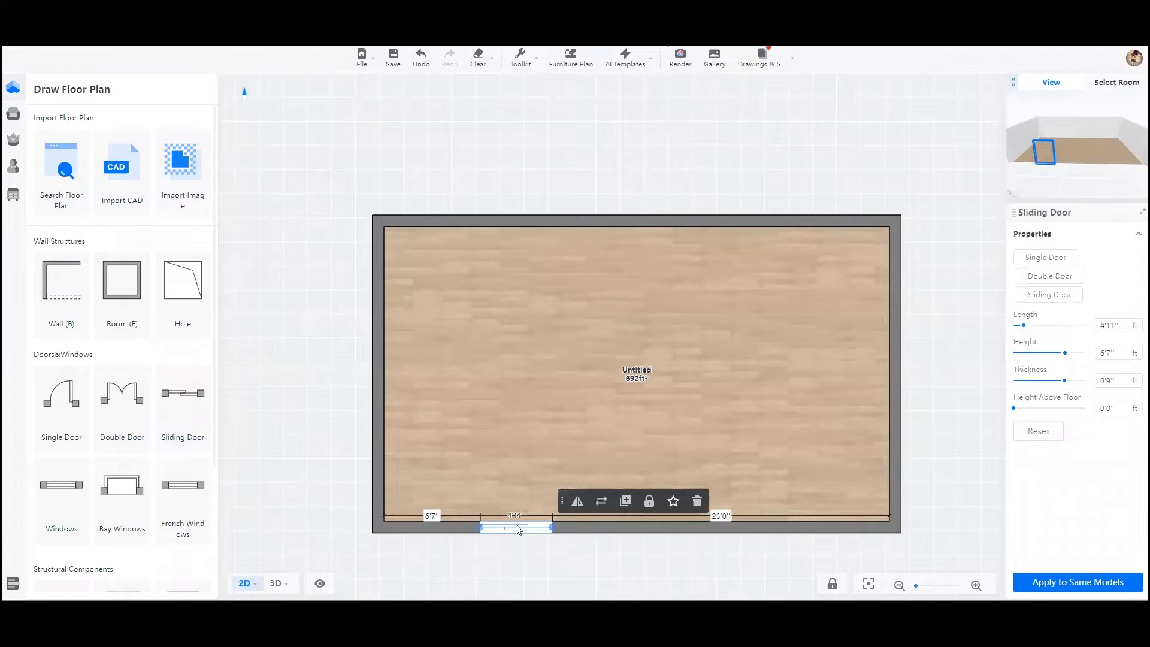
left_click(276, 584)
left_click_drag(597, 349, 270, 340)
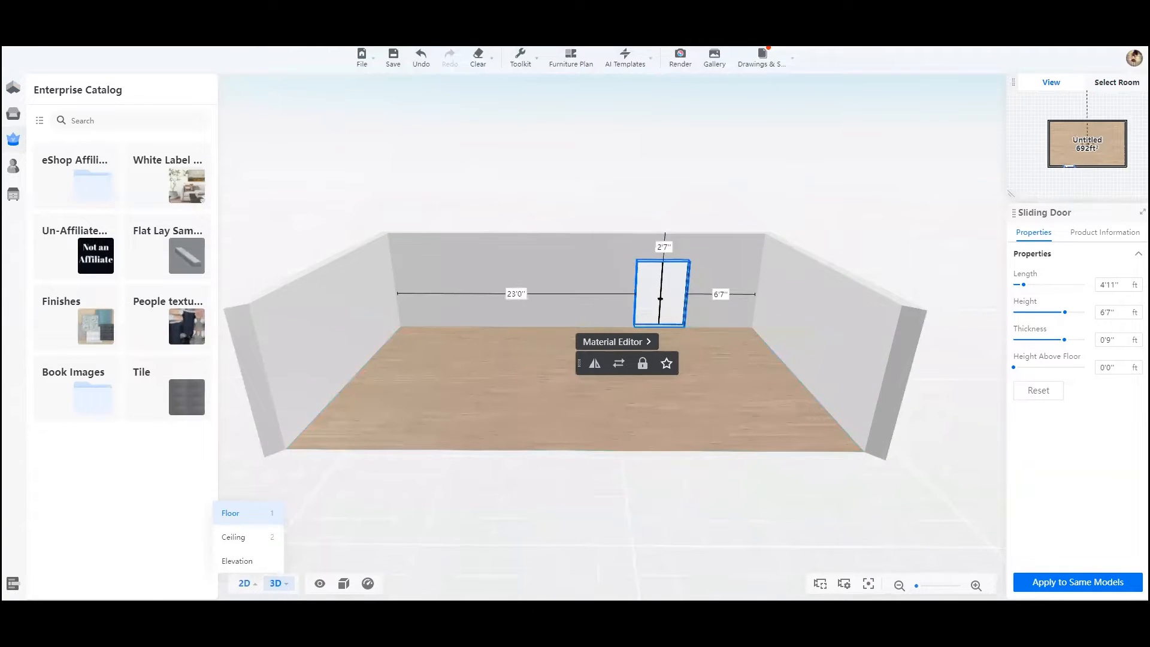
left_click(246, 583)
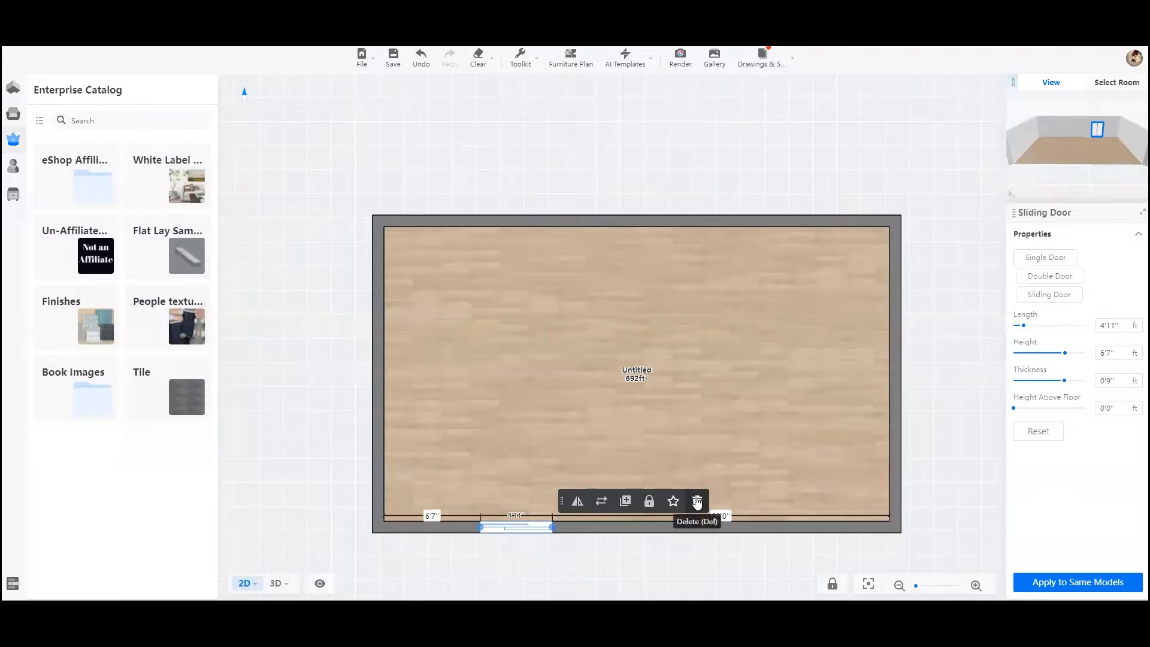
left_click(698, 501)
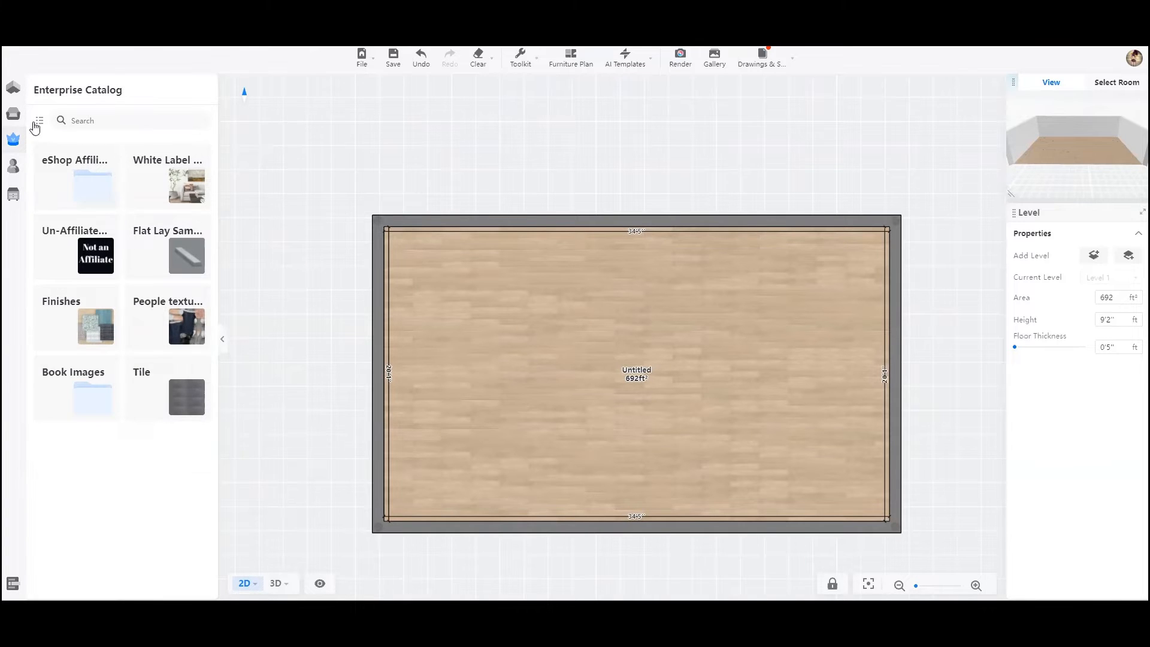
- Show the interior doors of the public library's Construction category
mouse_move(16, 120)
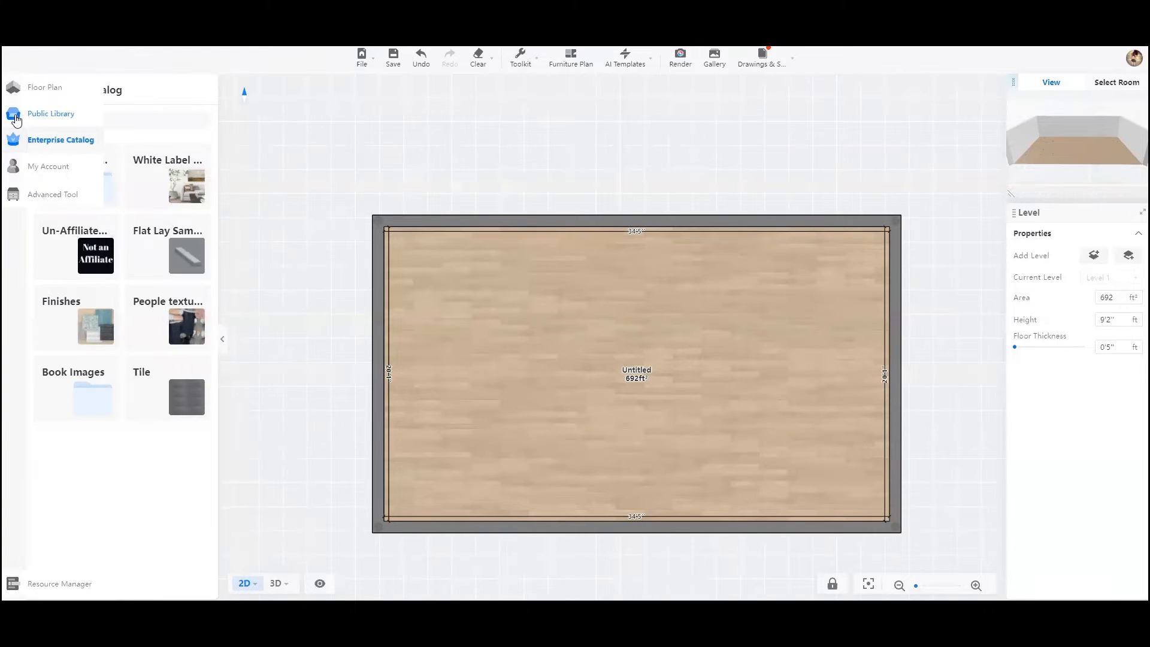
left_click(48, 115)
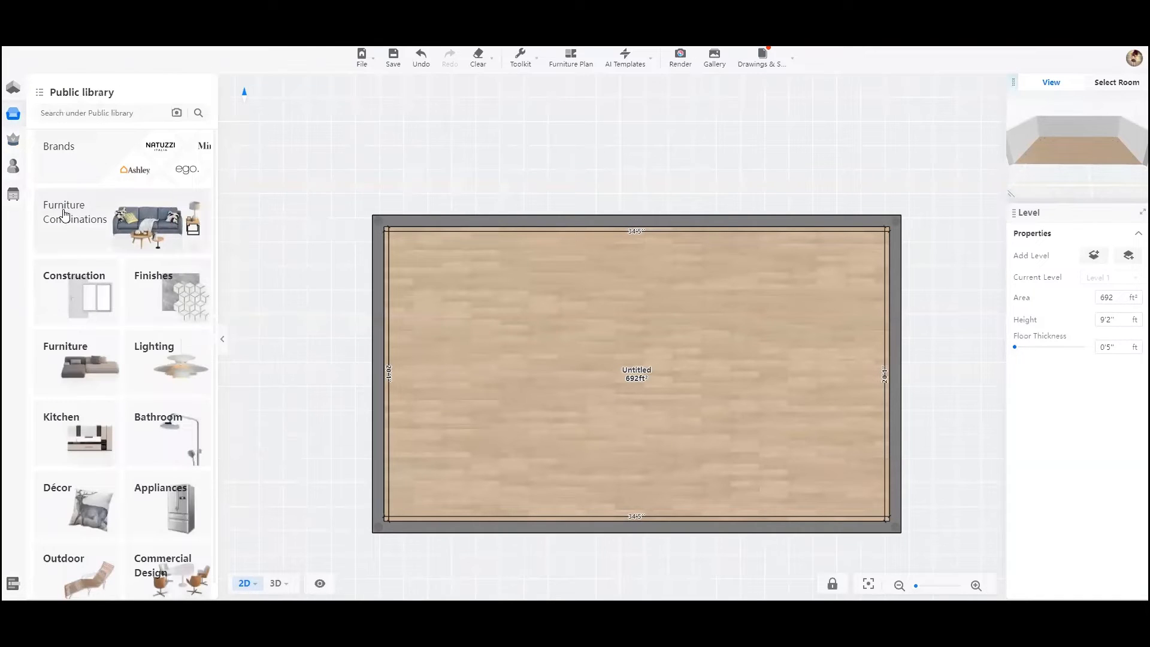
left_click(83, 298)
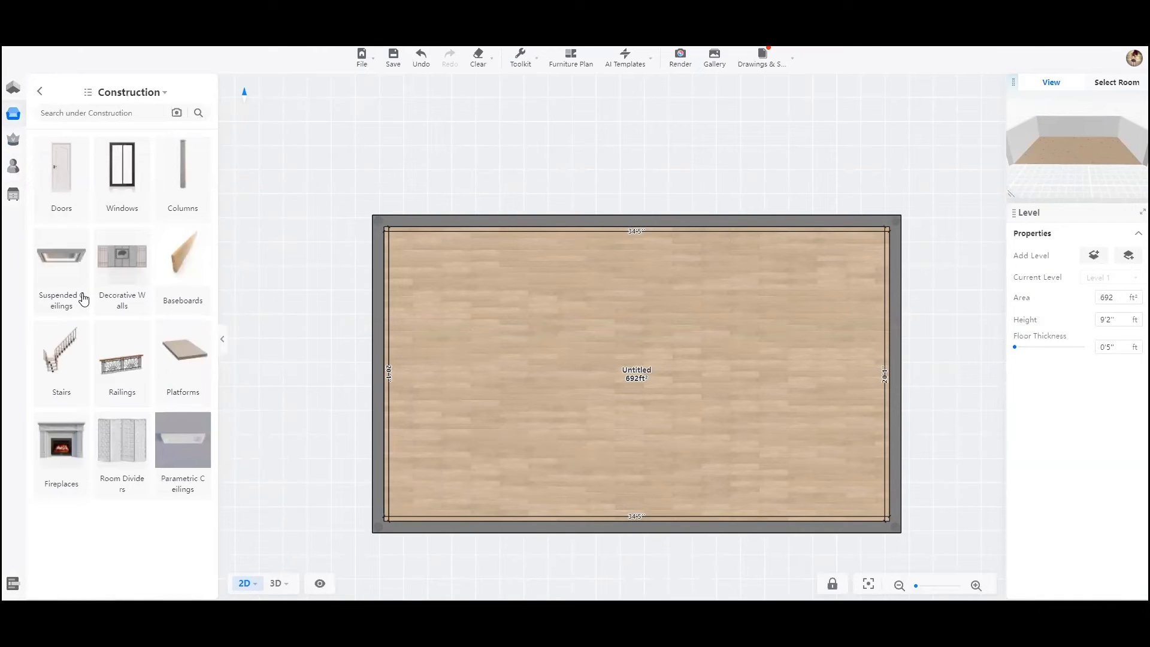
left_click(62, 177)
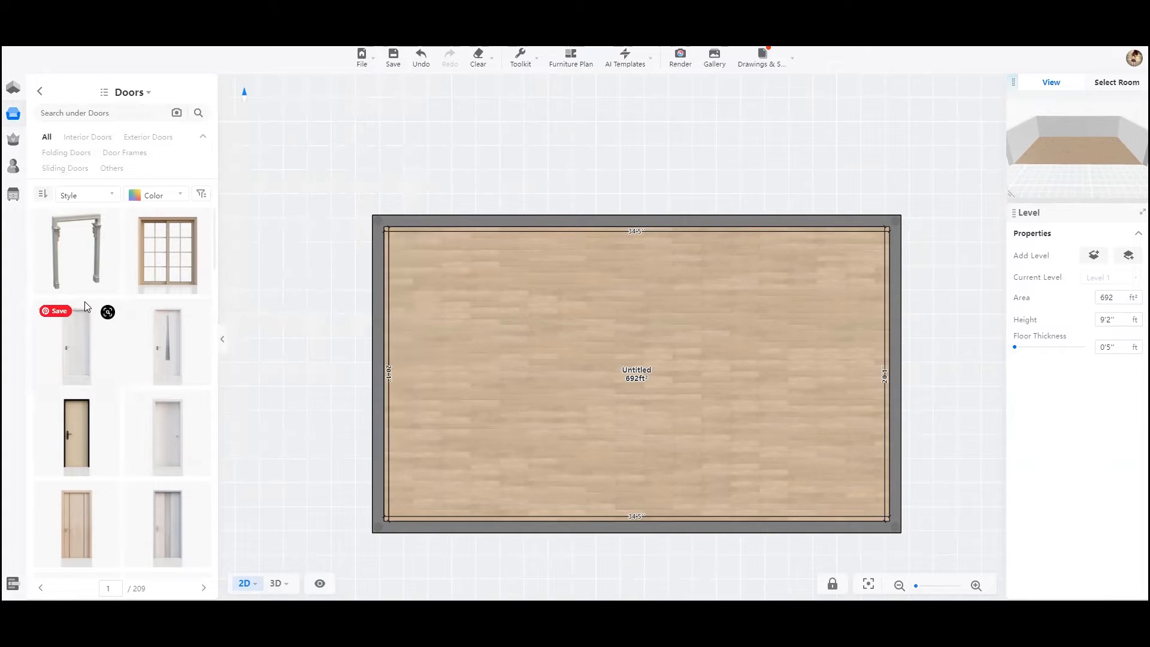
scroll(84, 301, "down", 3)
scroll(85, 301, "up", 3)
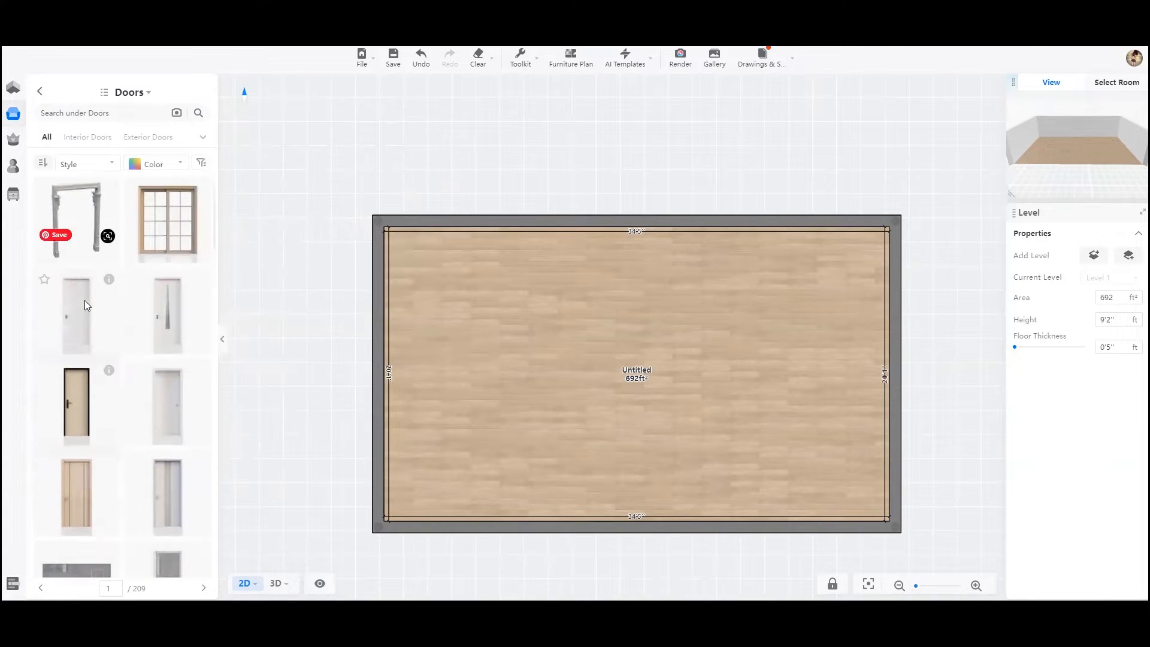
left_click(94, 139)
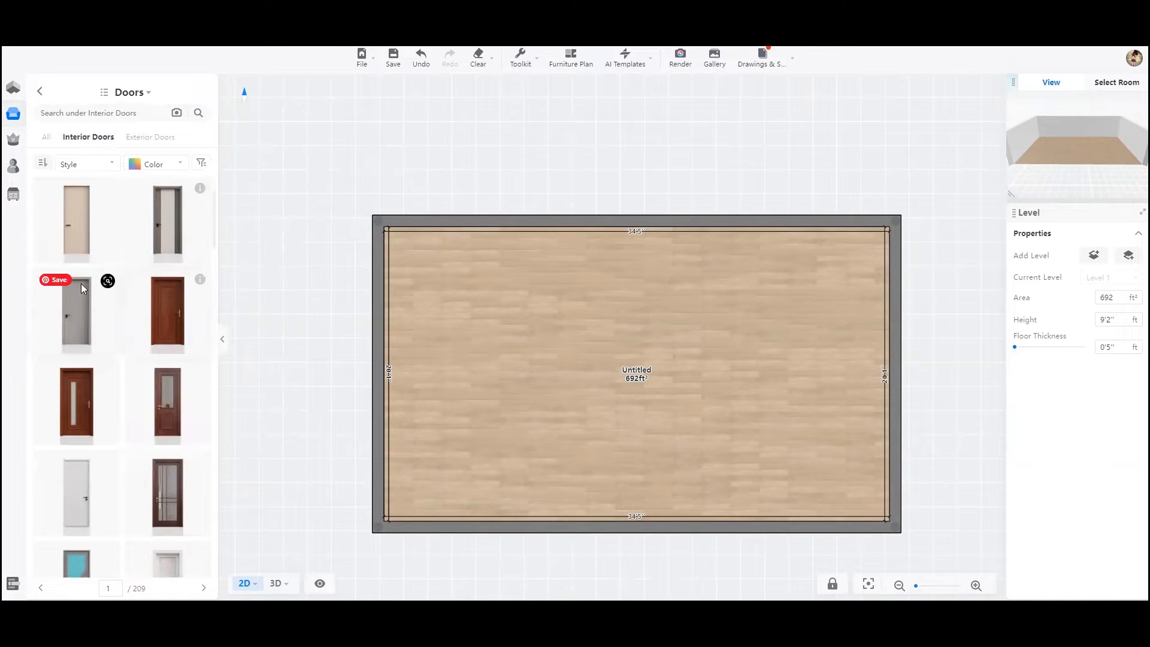
- Place the grey single door in the lower wall about 11'10" from the left corner and flip it to swing inward, hinged on its right side
left_click(78, 310)
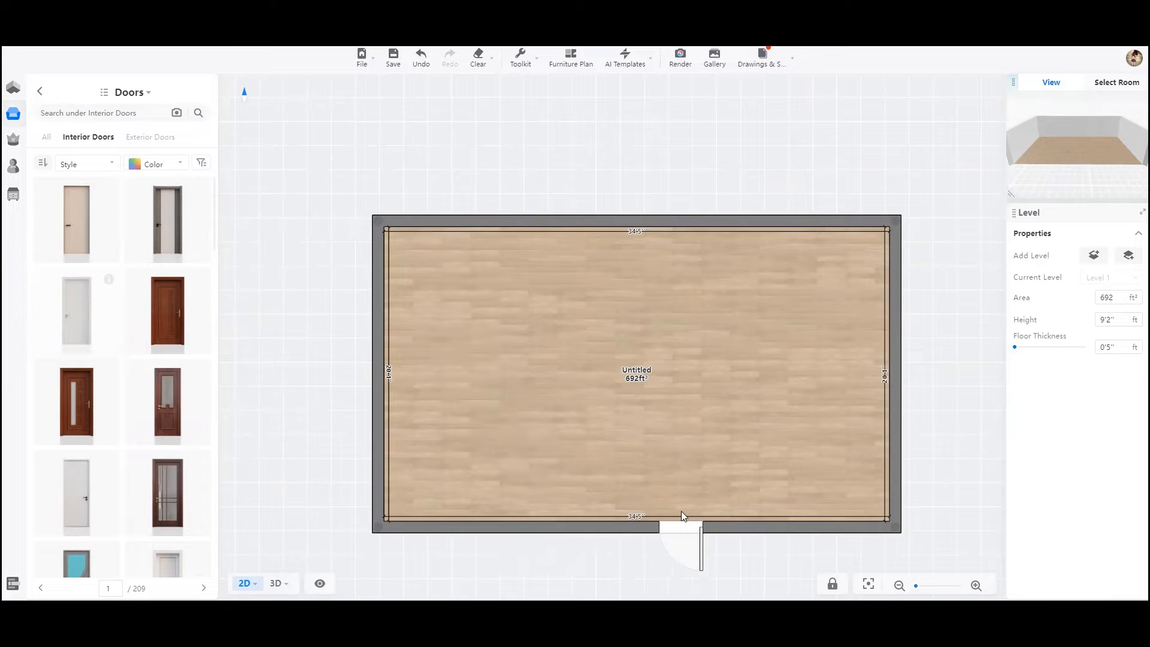
left_click(580, 508)
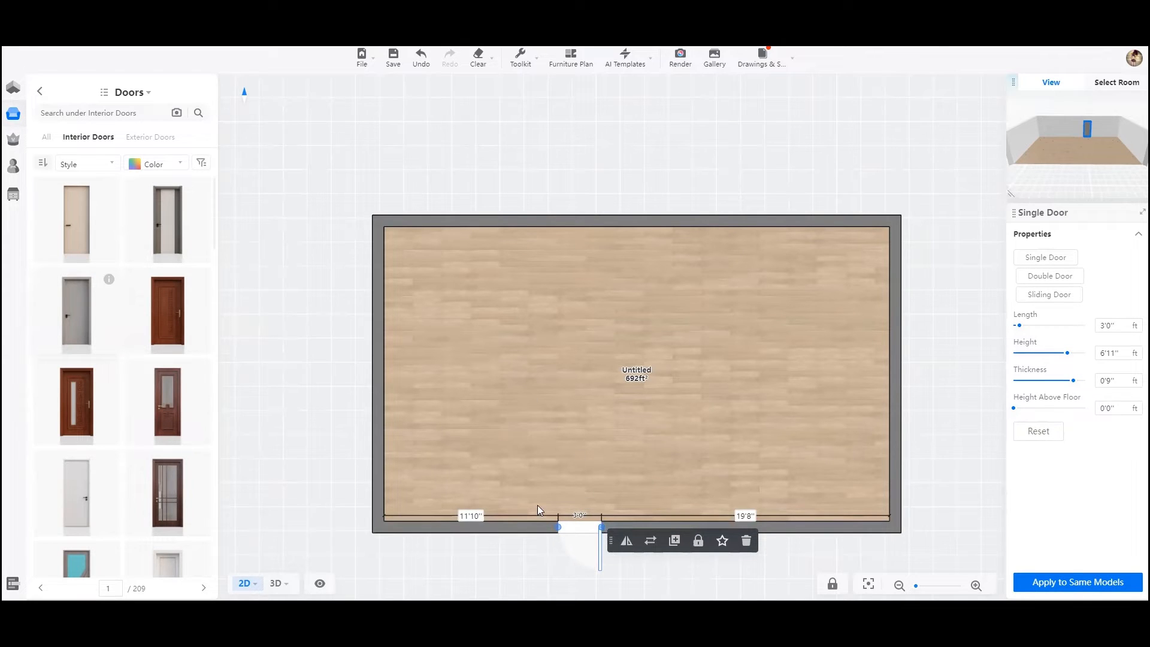
left_click(625, 542)
left_click(626, 543)
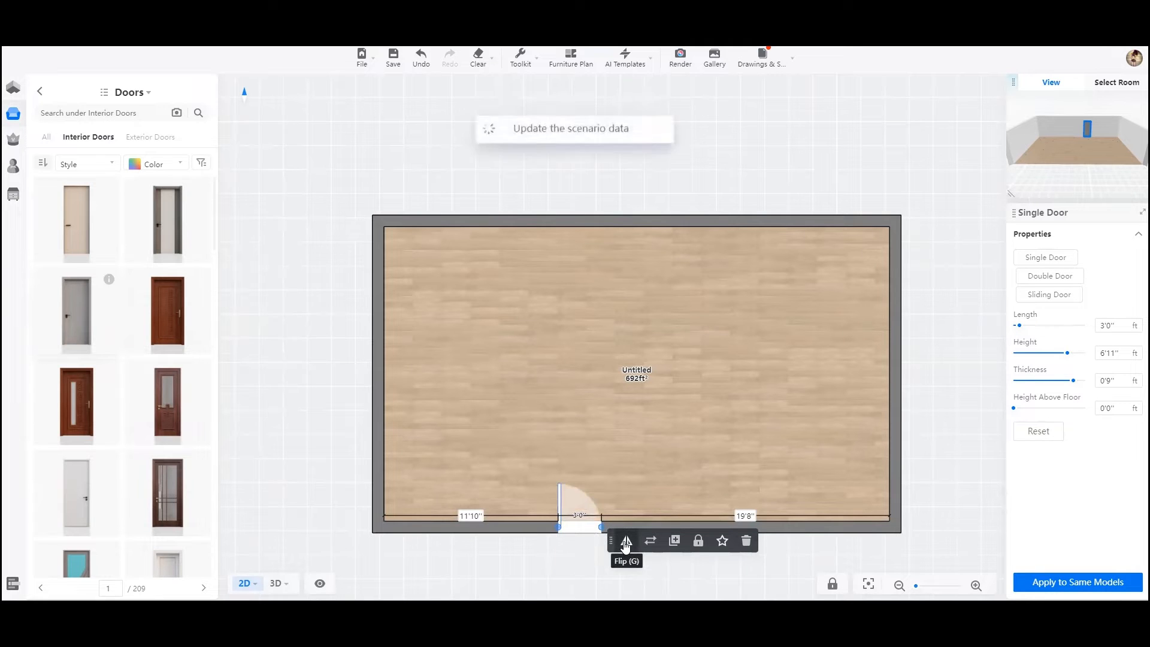
left_click(626, 543)
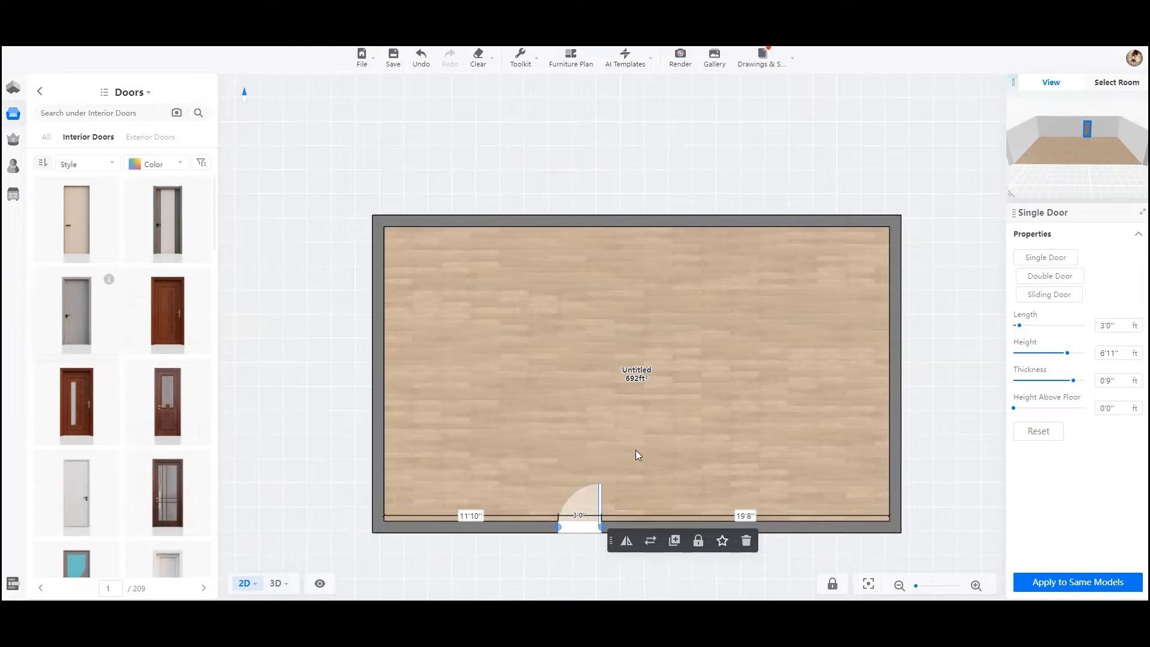
- Duplicate the door and place the copy in the same wall, about 18'8" from the left corner
left_click(675, 541)
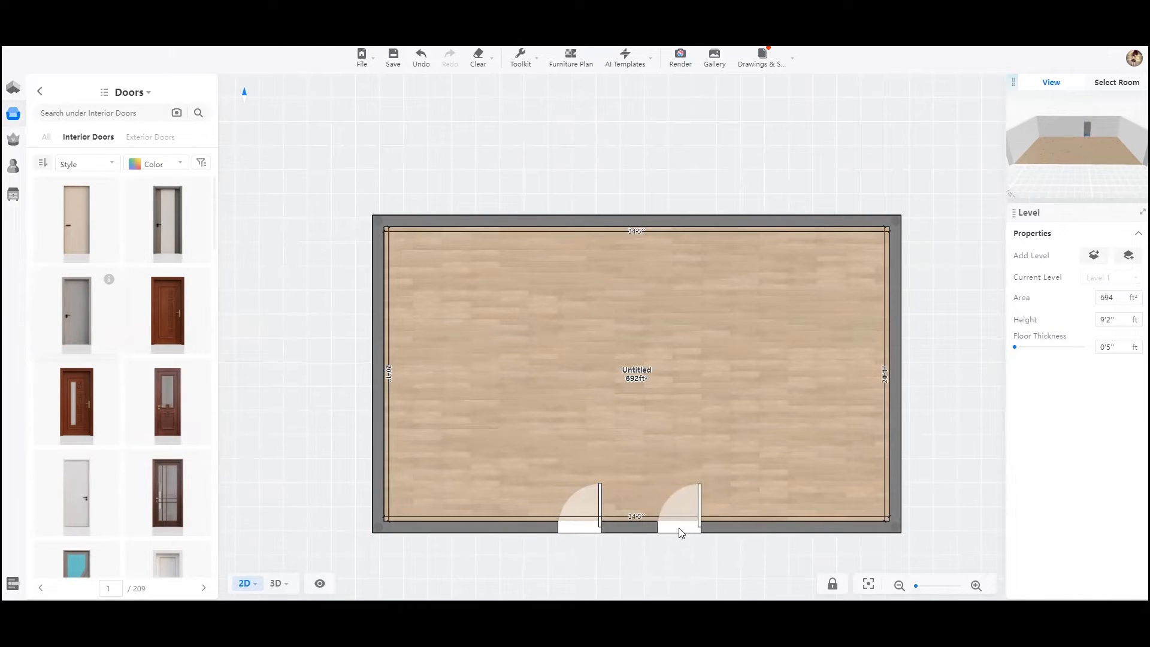
left_click(681, 532)
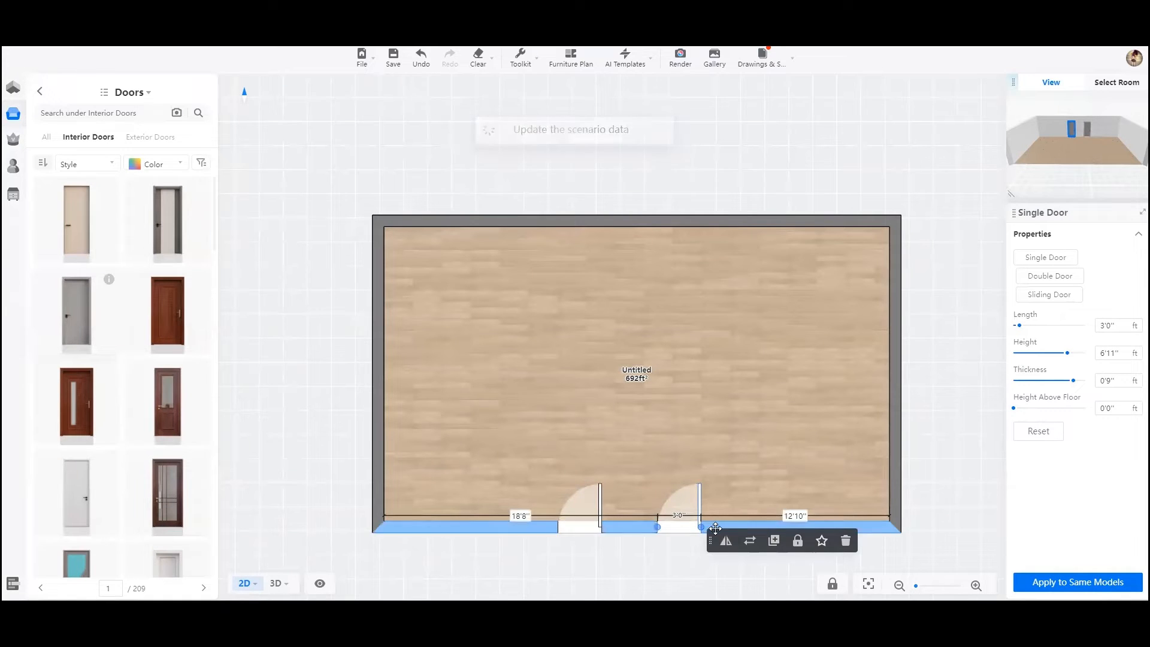
- Try marking the duplicated door as a favorite
left_click(820, 543)
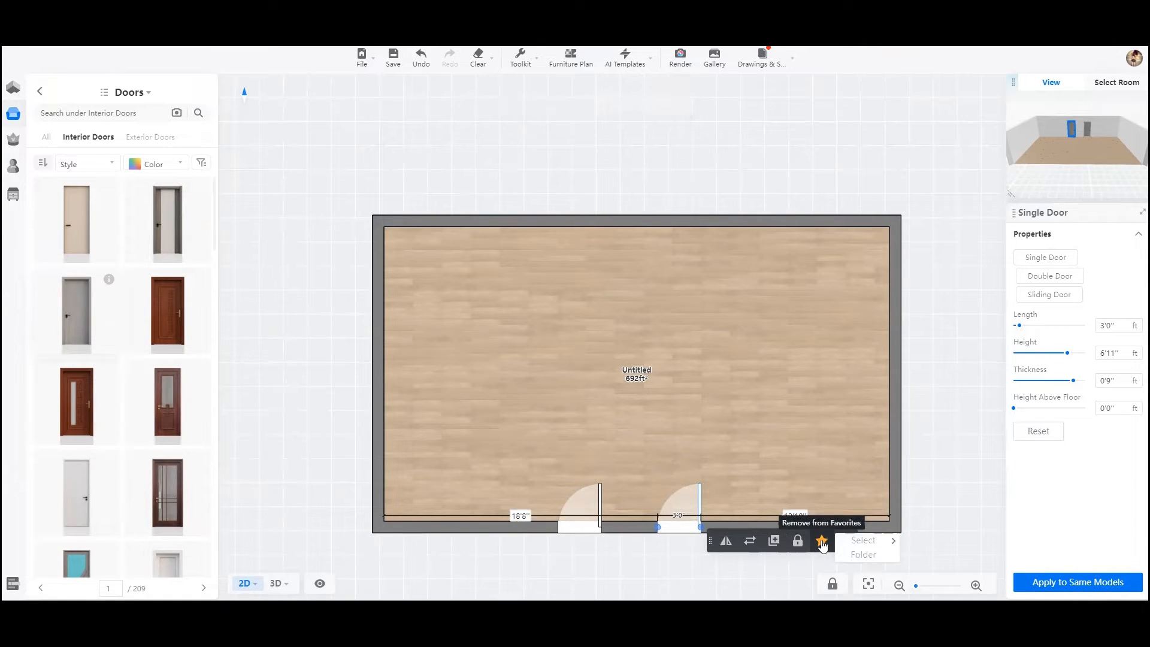
left_click(822, 543)
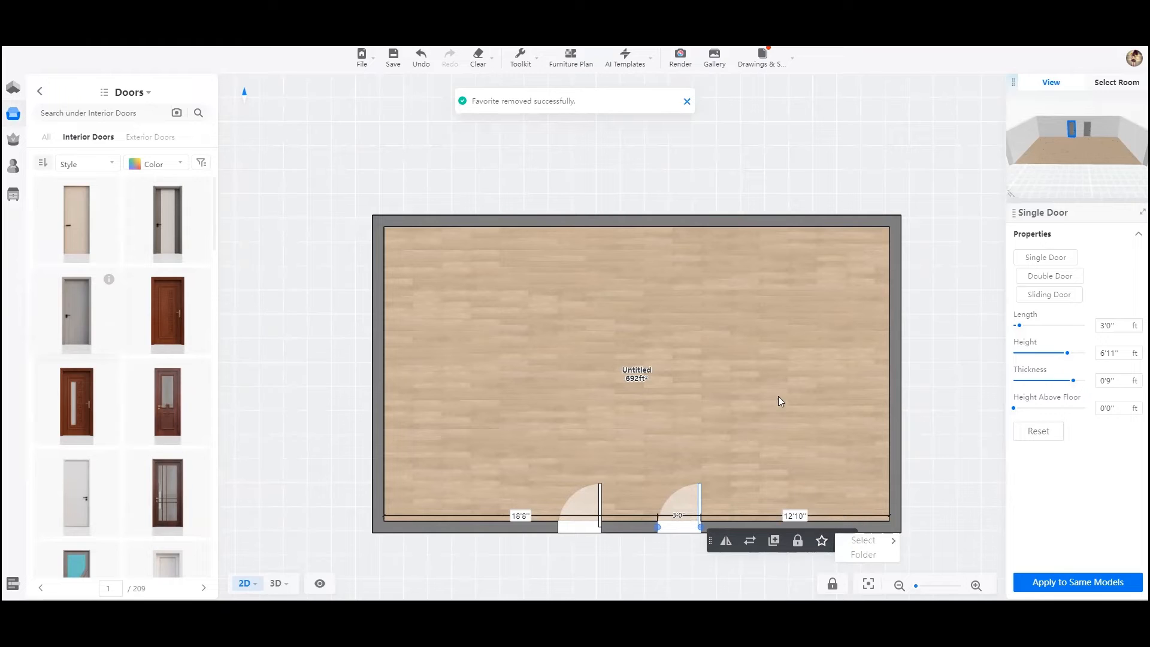
left_click(130, 93)
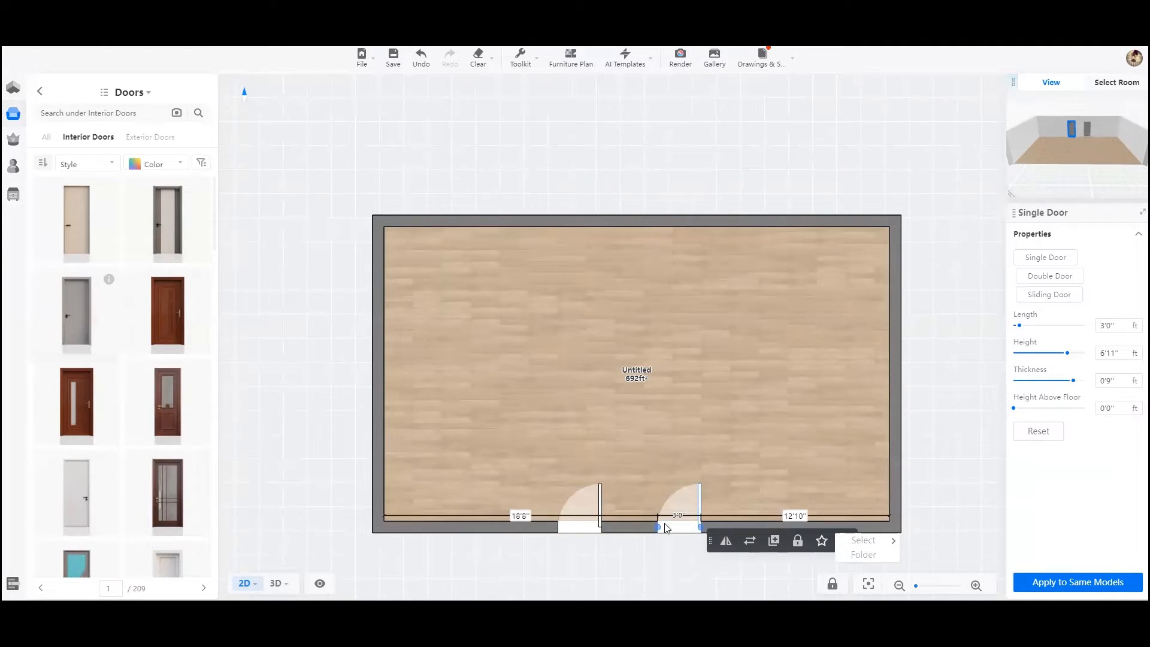
left_click(885, 523)
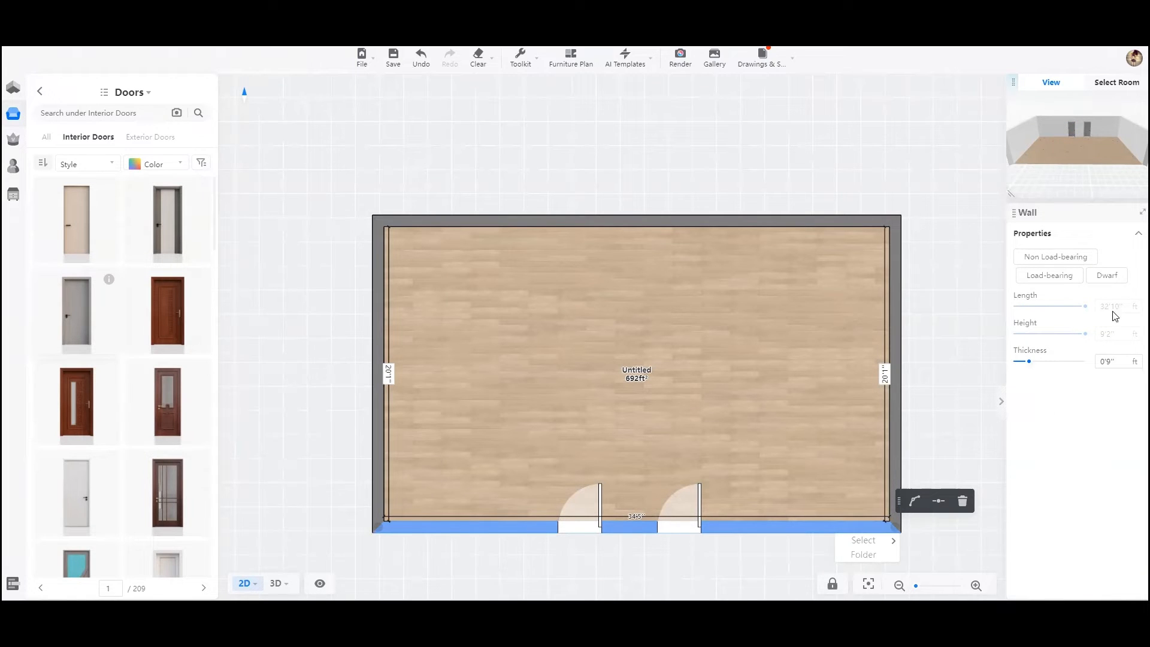
- Open the duplicated door in the Material Editor from the 3D view
left_click(685, 532)
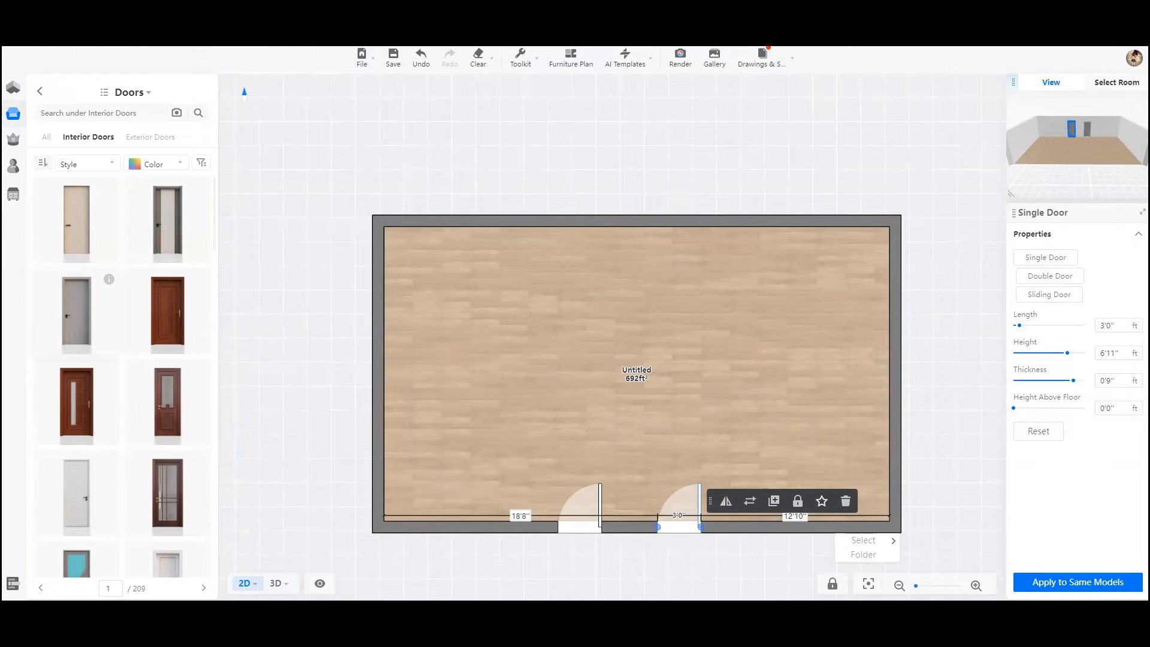
mouse_move(278, 583)
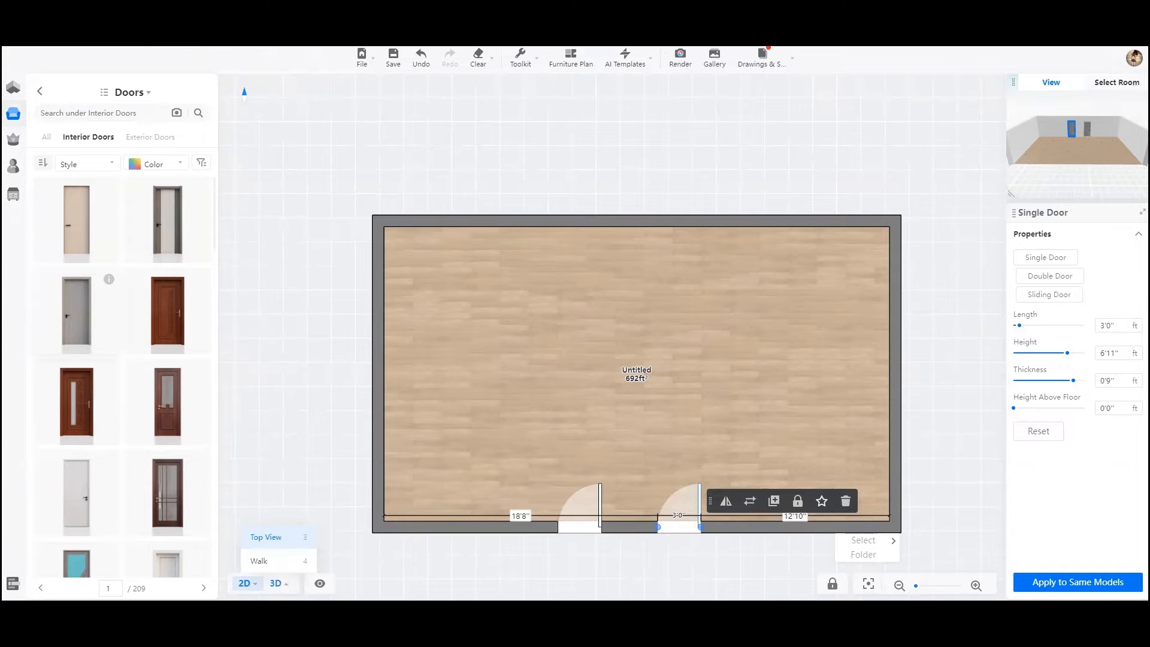
left_click(276, 583)
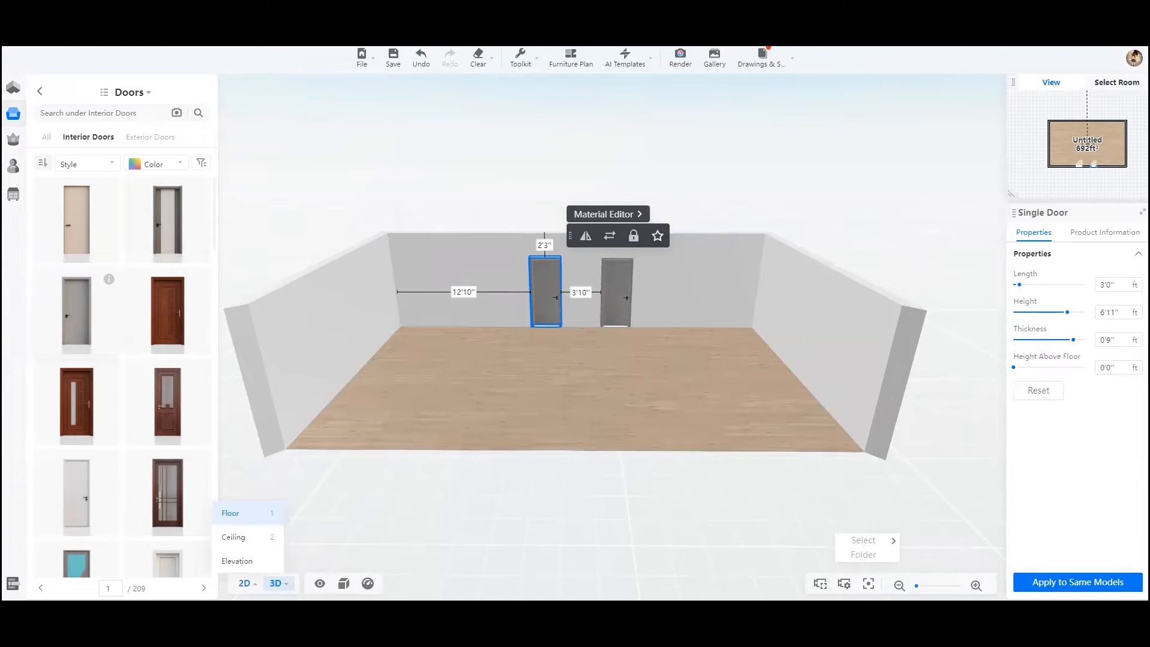
left_click(244, 583)
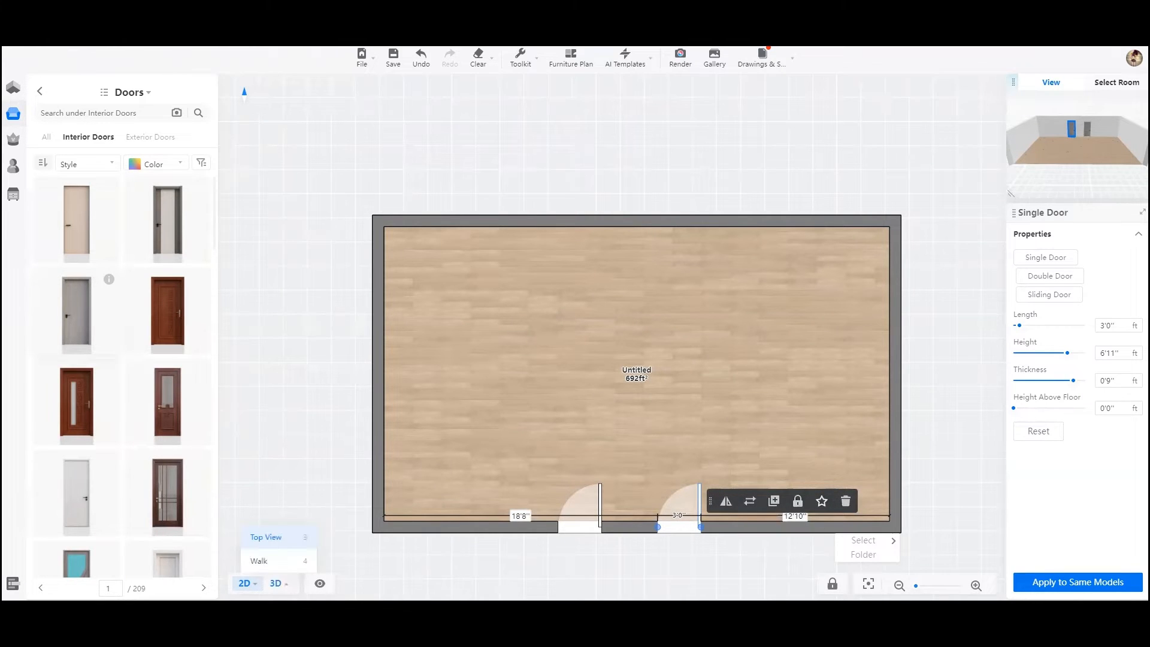
left_click(275, 582)
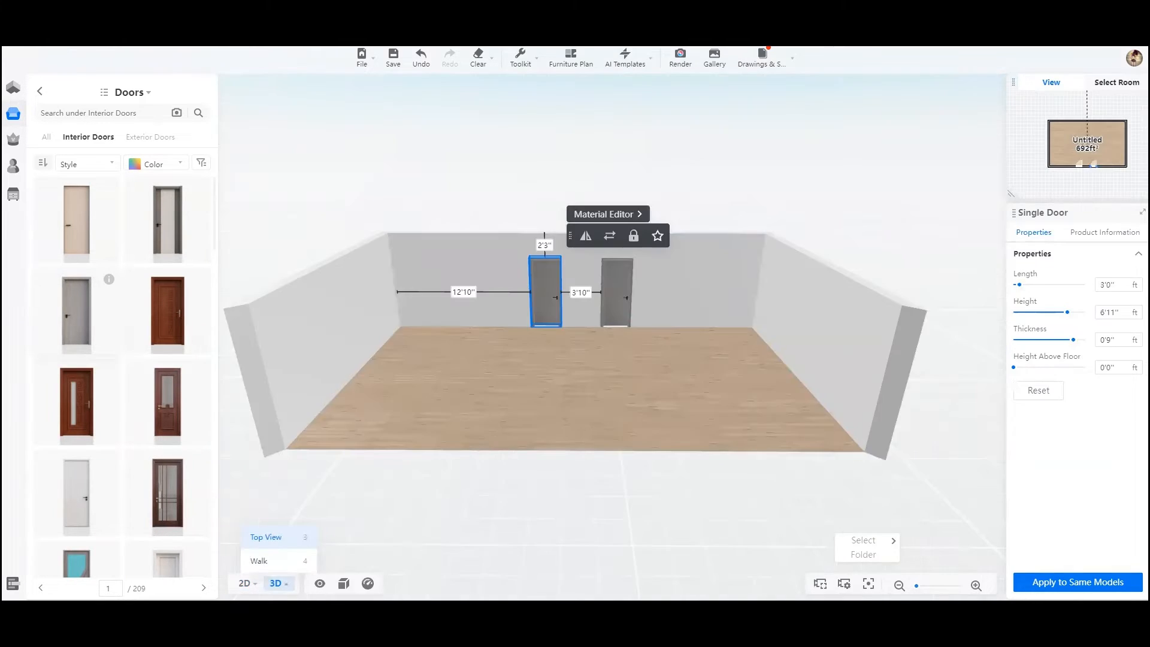
left_click(603, 217)
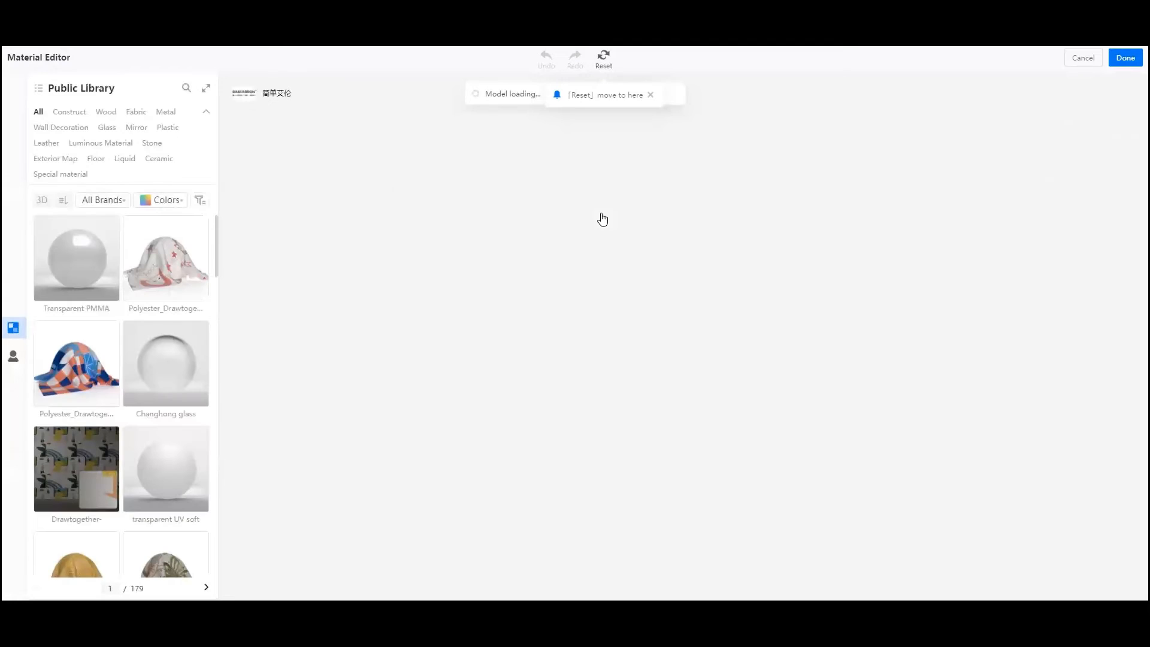
- Apply the Matte Oak-08 wood material to the door's panel and frame
left_click(488, 309)
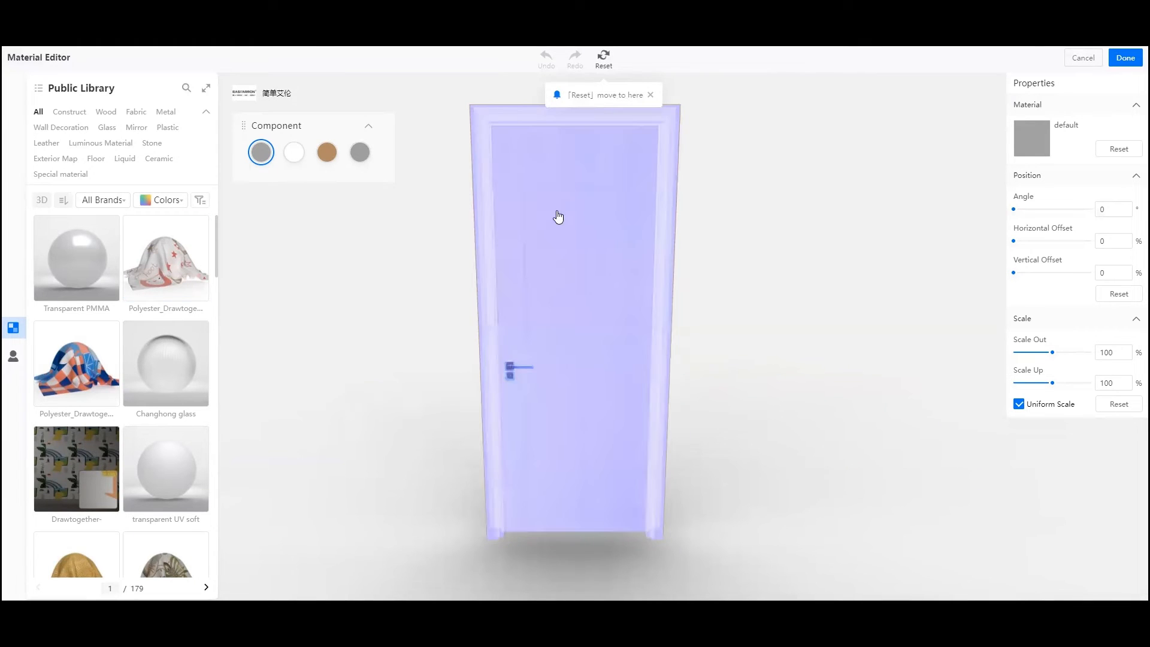
left_click(106, 113)
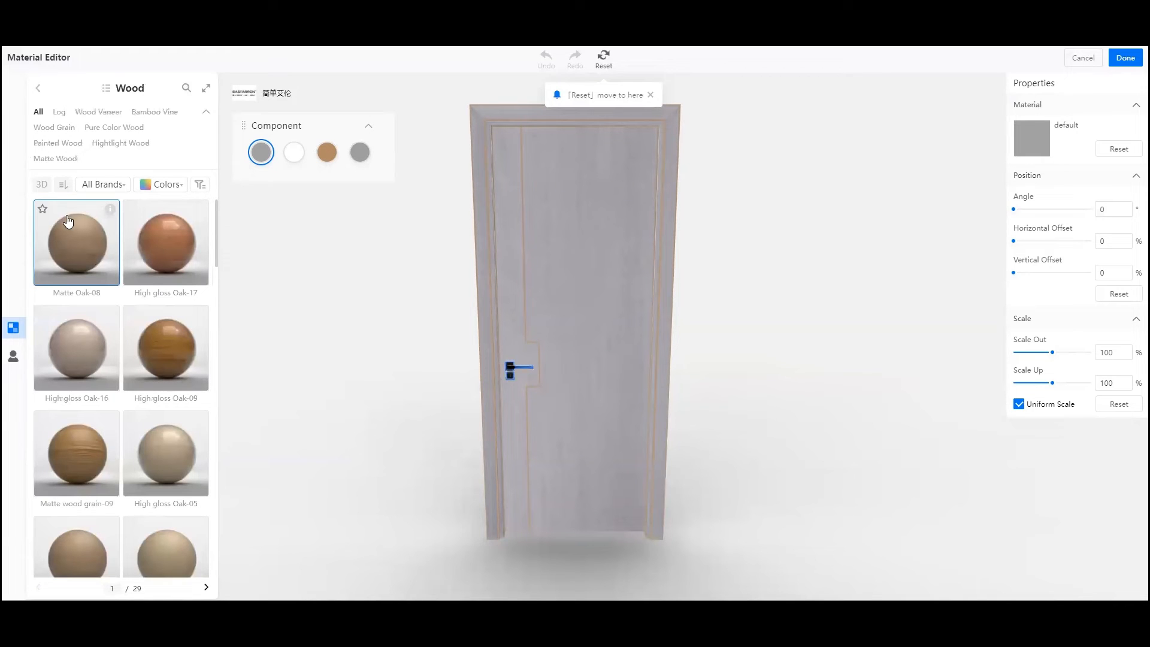
left_click_drag(80, 251, 510, 376)
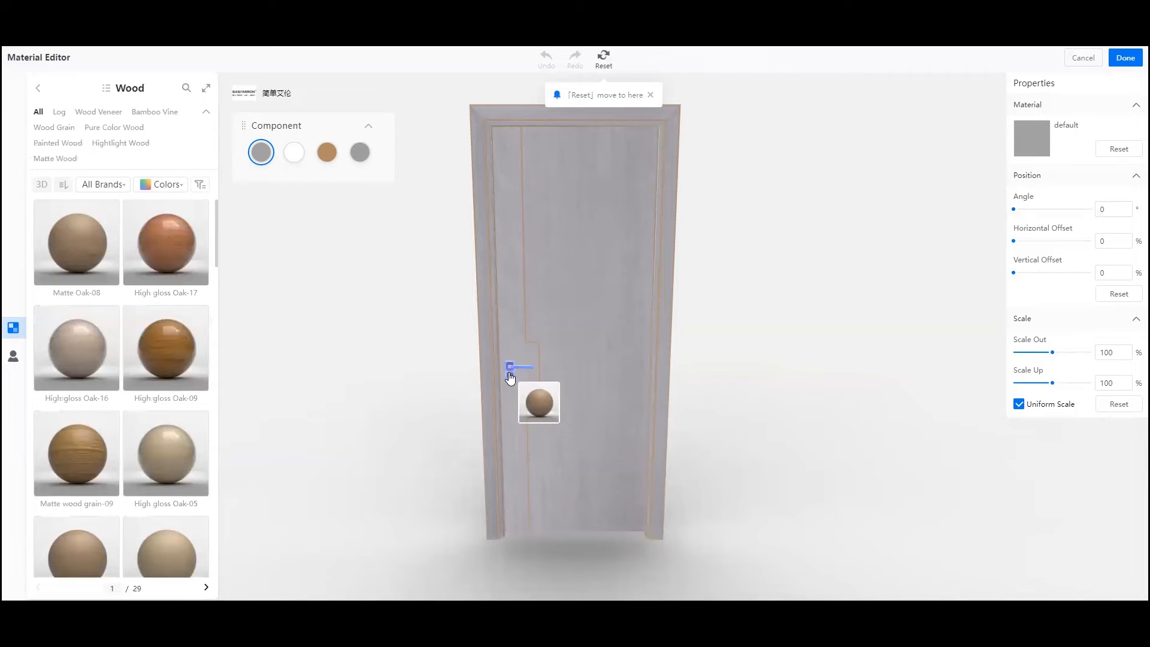
left_click_drag(510, 377, 571, 238)
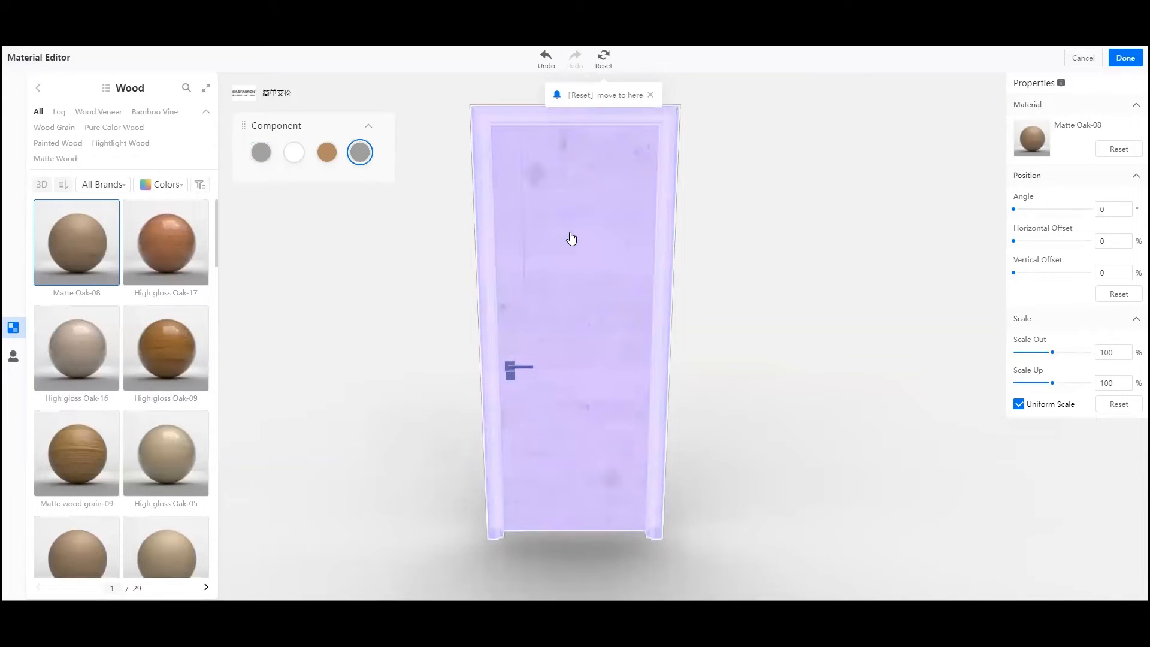
left_click(753, 259)
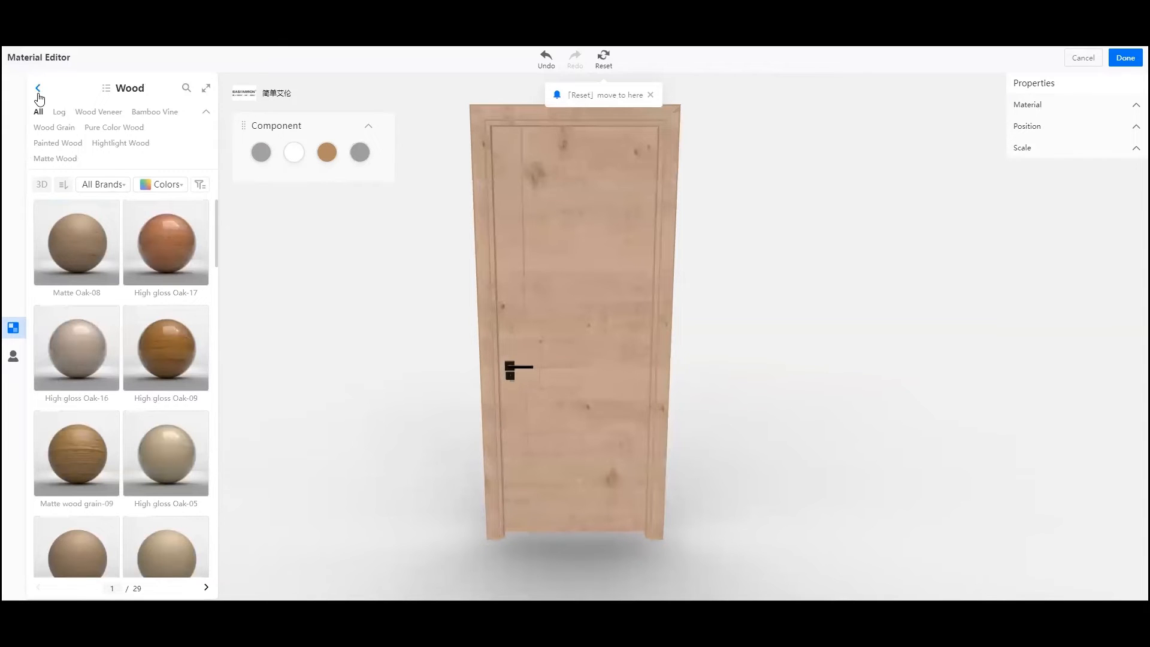
- Apply the Brushed metal 4 material from the Metal category to the door's handle
left_click(38, 88)
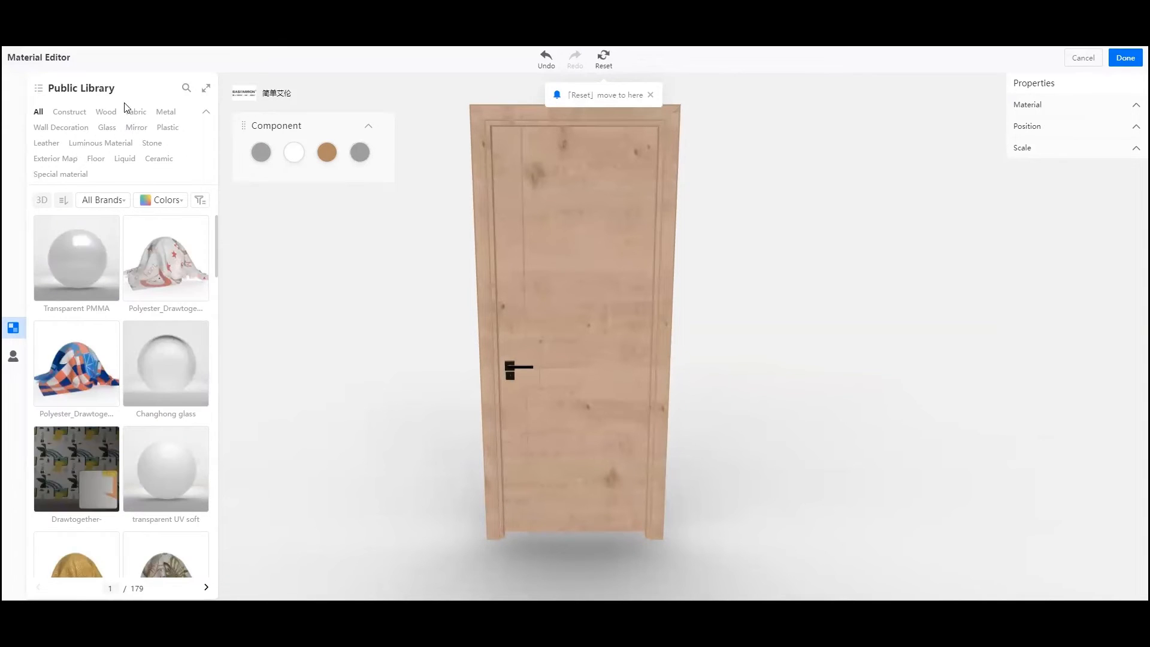
left_click(166, 112)
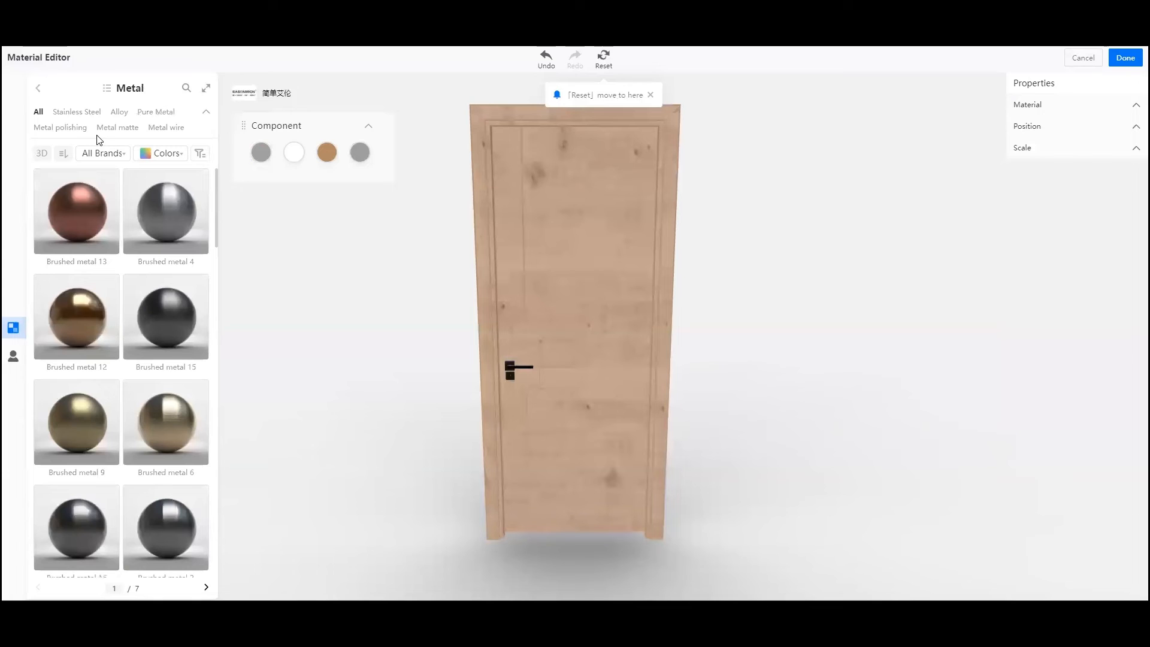
left_click(162, 324)
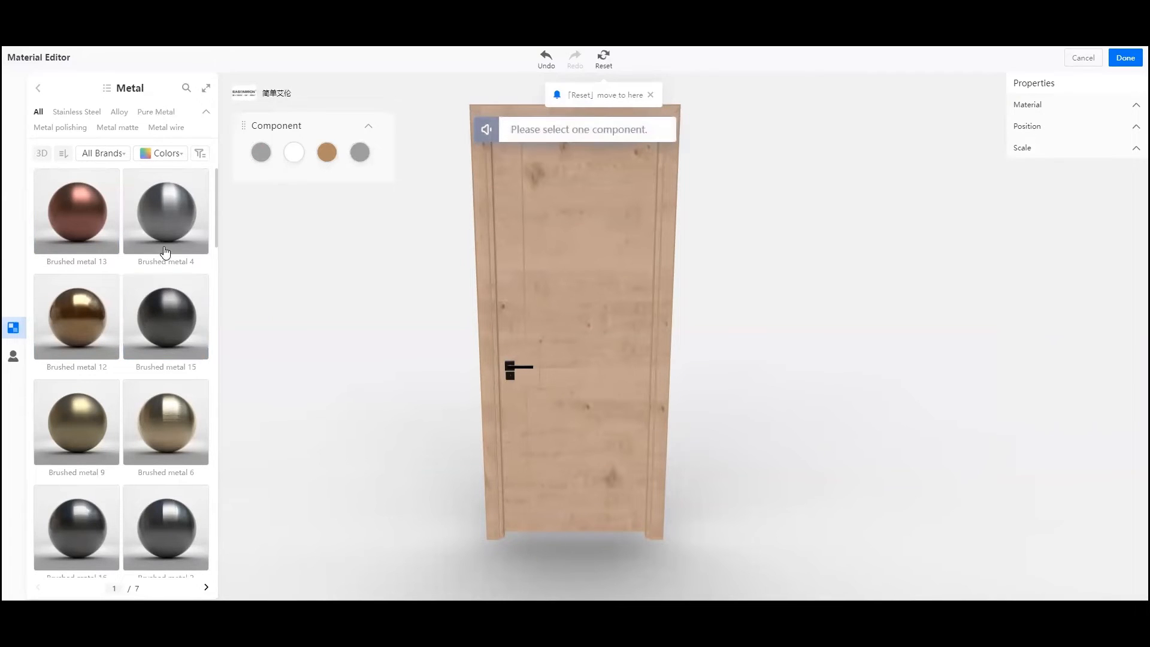
mouse_move(167, 219)
left_mouse_down()
mouse_move(246, 293)
mouse_move(486, 355)
mouse_move(510, 382)
left_mouse_up()
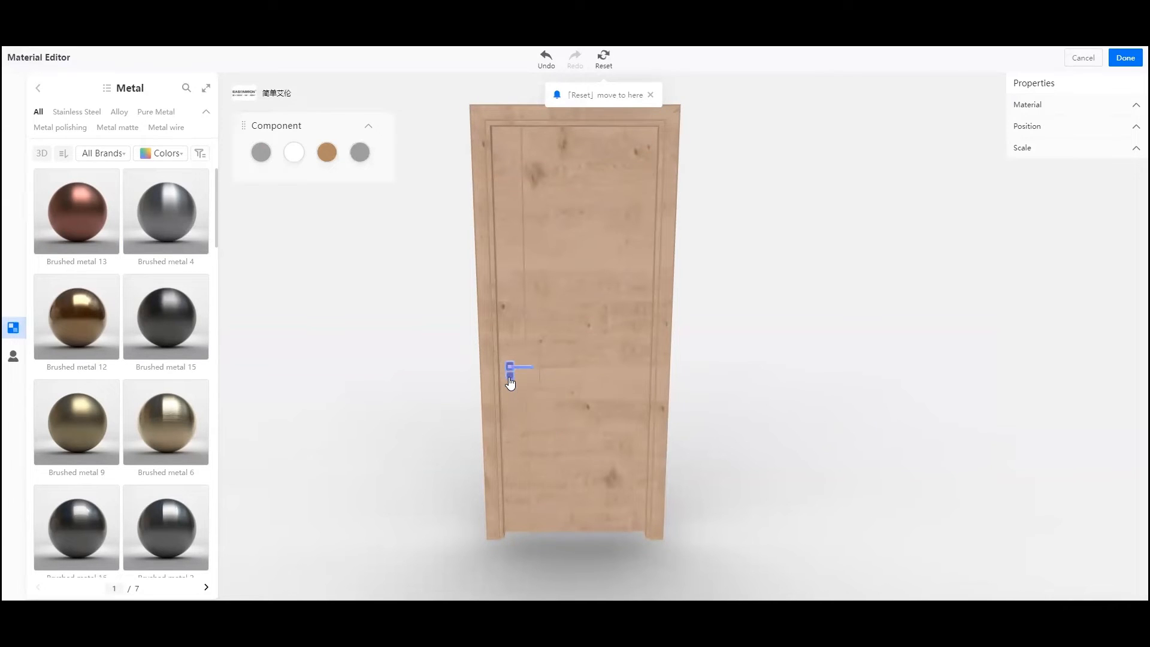
left_click(847, 375)
mouse_move(158, 220)
left_mouse_down()
mouse_move(411, 312)
mouse_move(527, 373)
left_mouse_up()
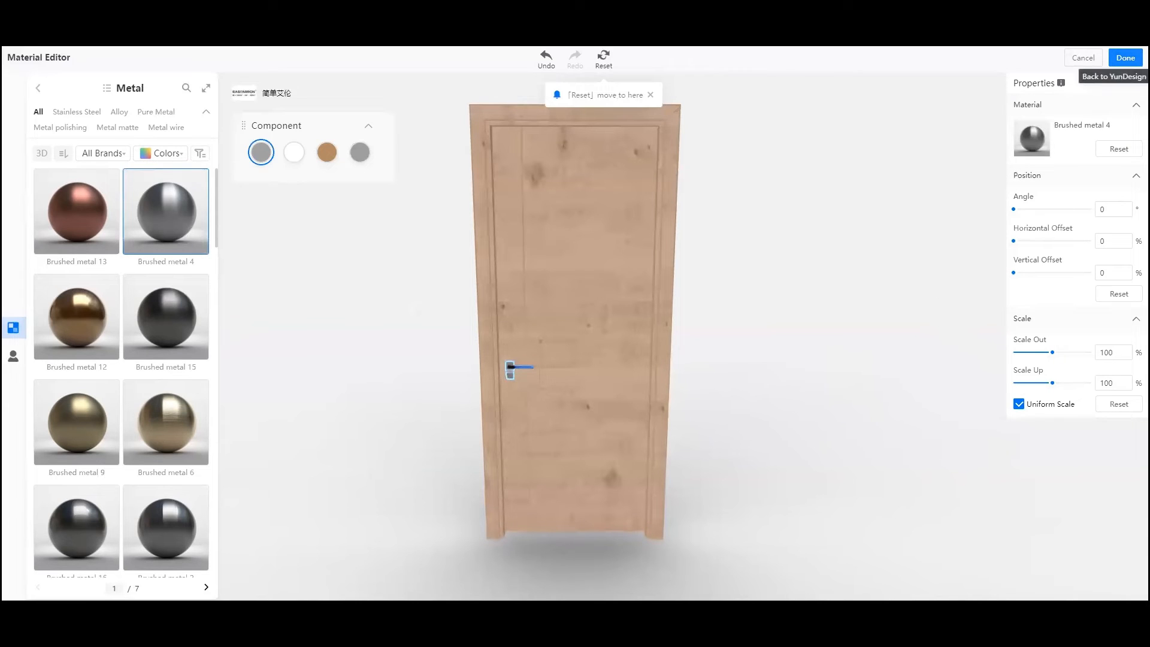
- Finish the material edits, apply the materials to the identical door as well, and deselect the door
left_click(1125, 58)
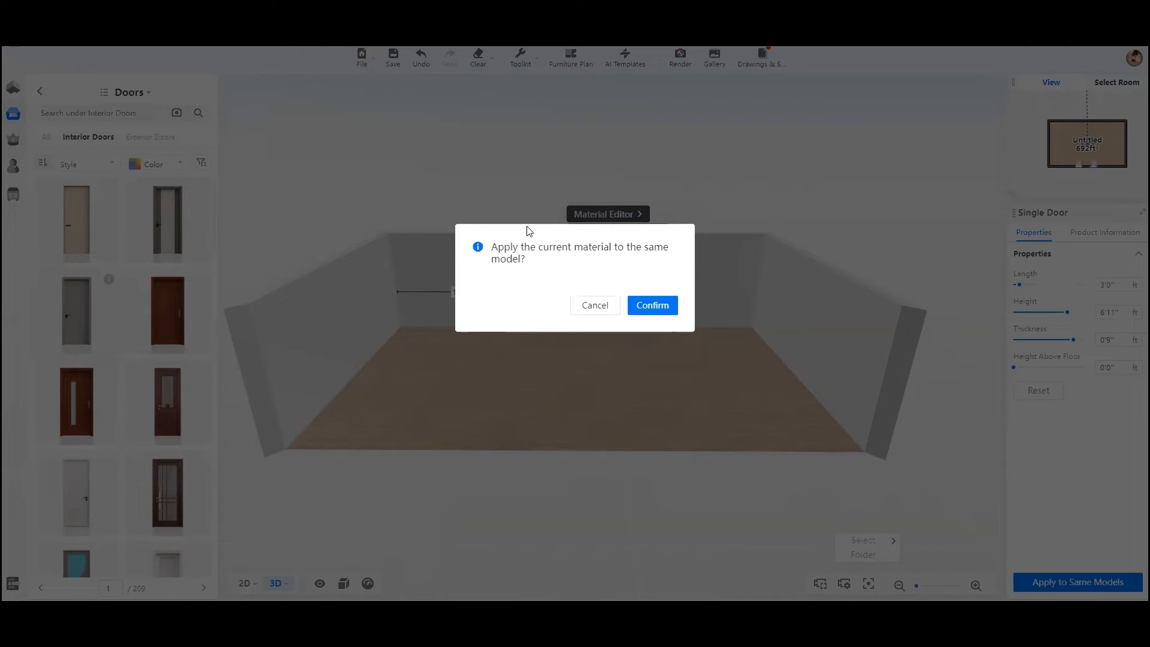
left_click(656, 307)
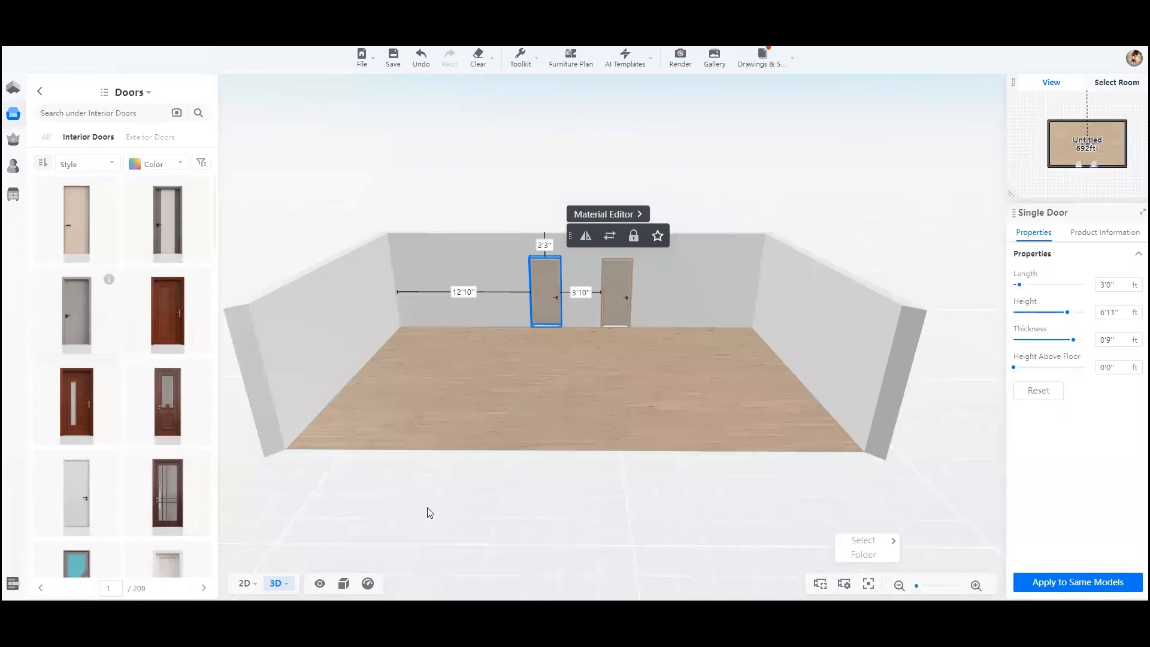
left_click(370, 475)
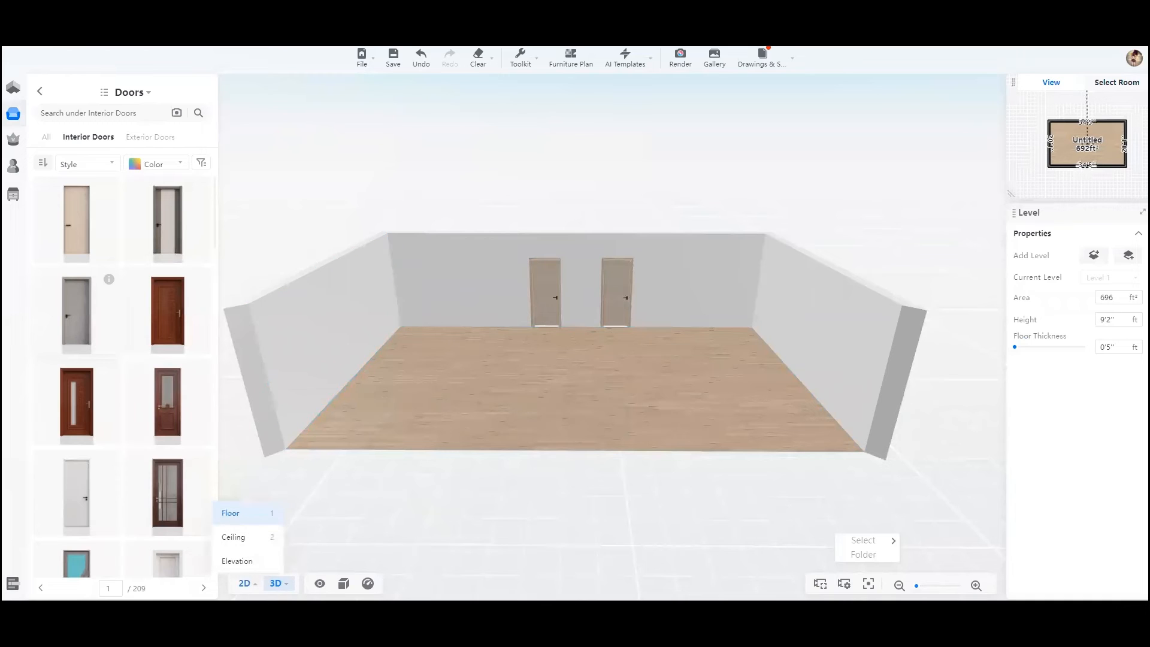
- Return to the 2D floor plan and browse the Enterprise Catalog's White Label Library to Construction, Doors, Double Doors
left_click(246, 584)
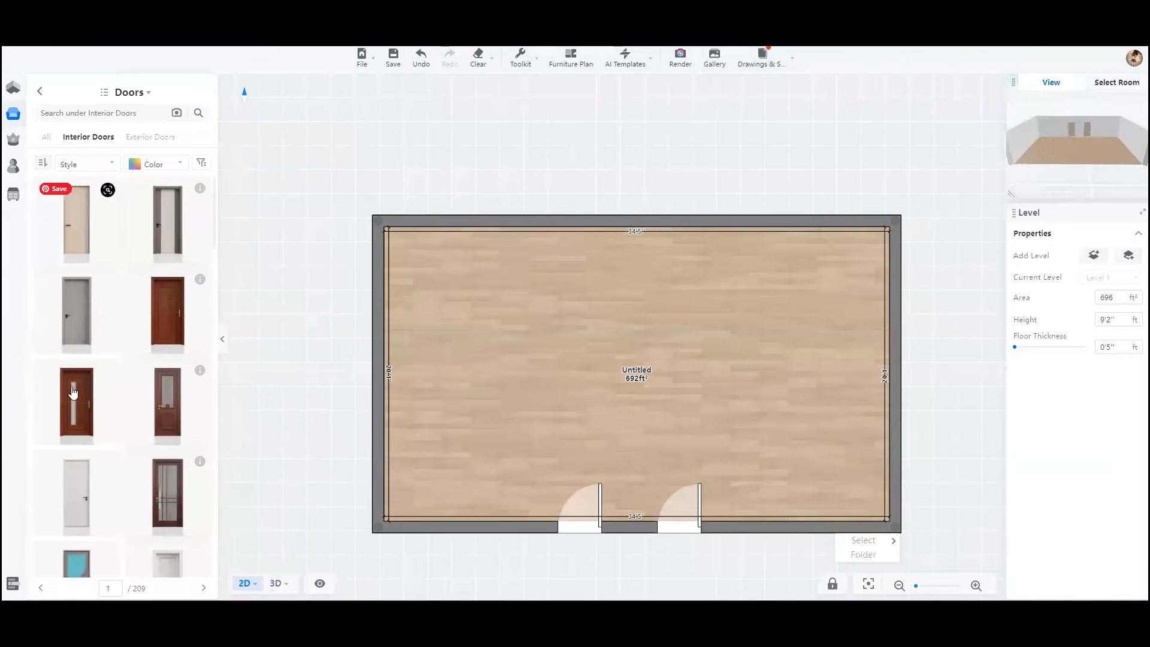
mouse_move(16, 122)
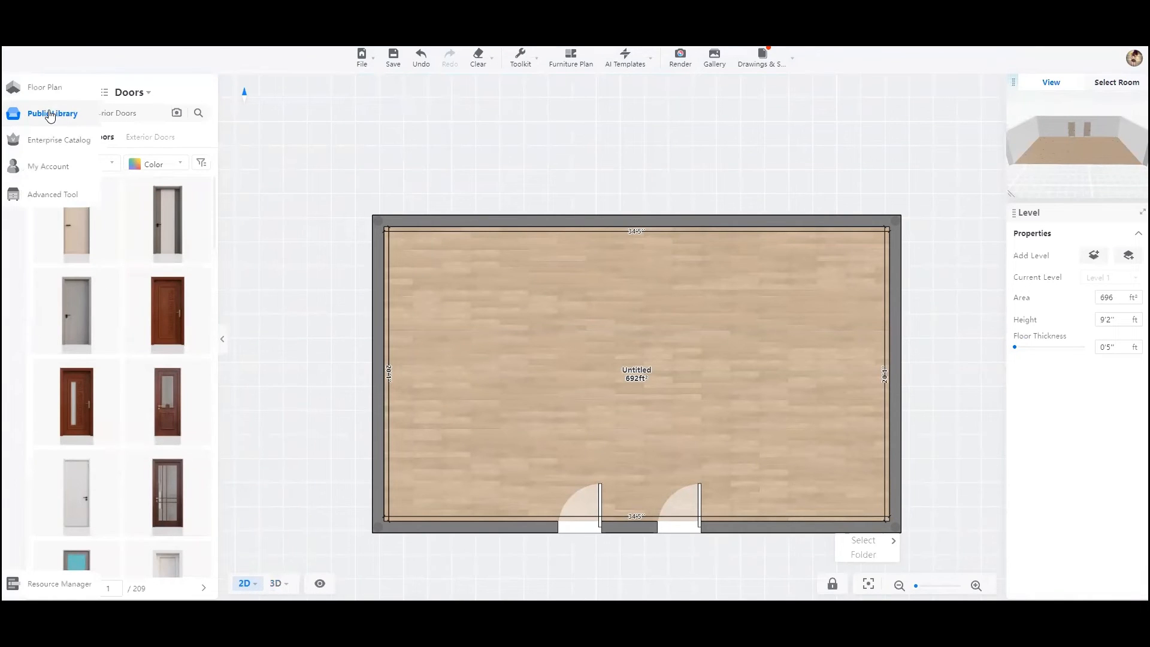
left_click(49, 143)
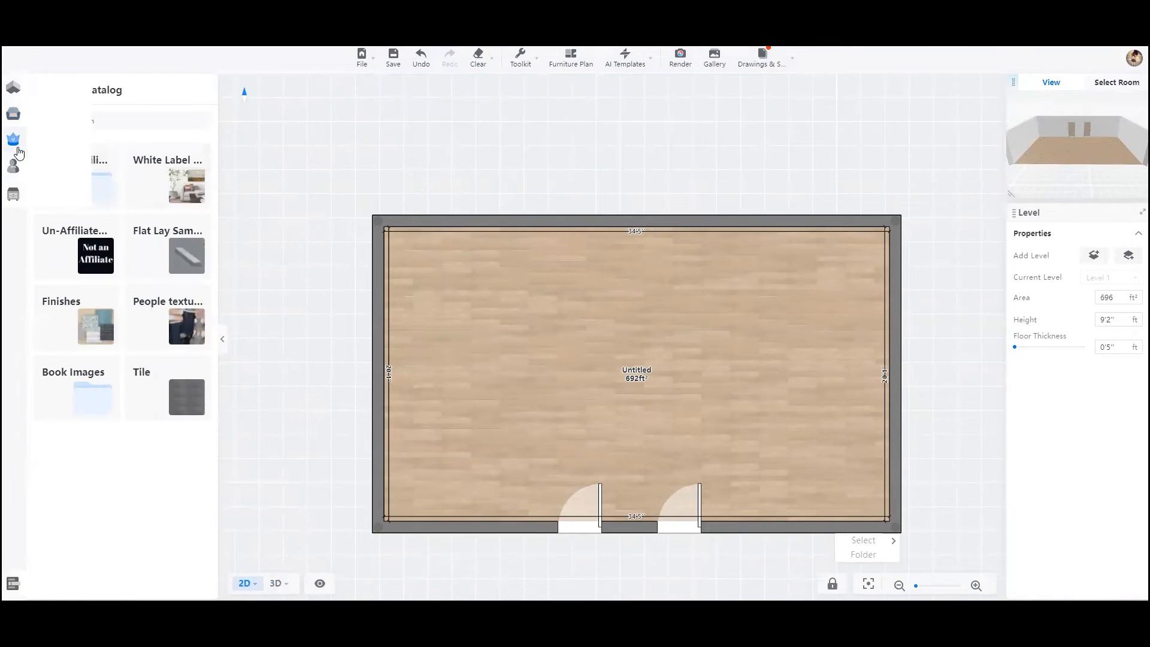
left_click(183, 177)
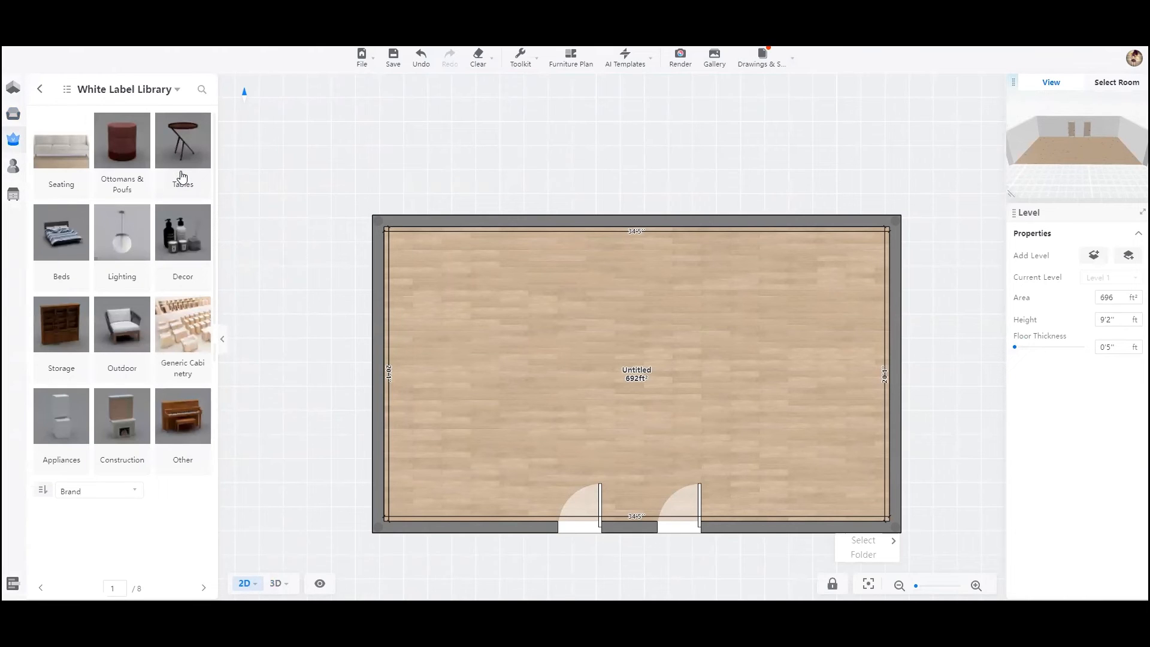
left_click(126, 418)
left_click(122, 255)
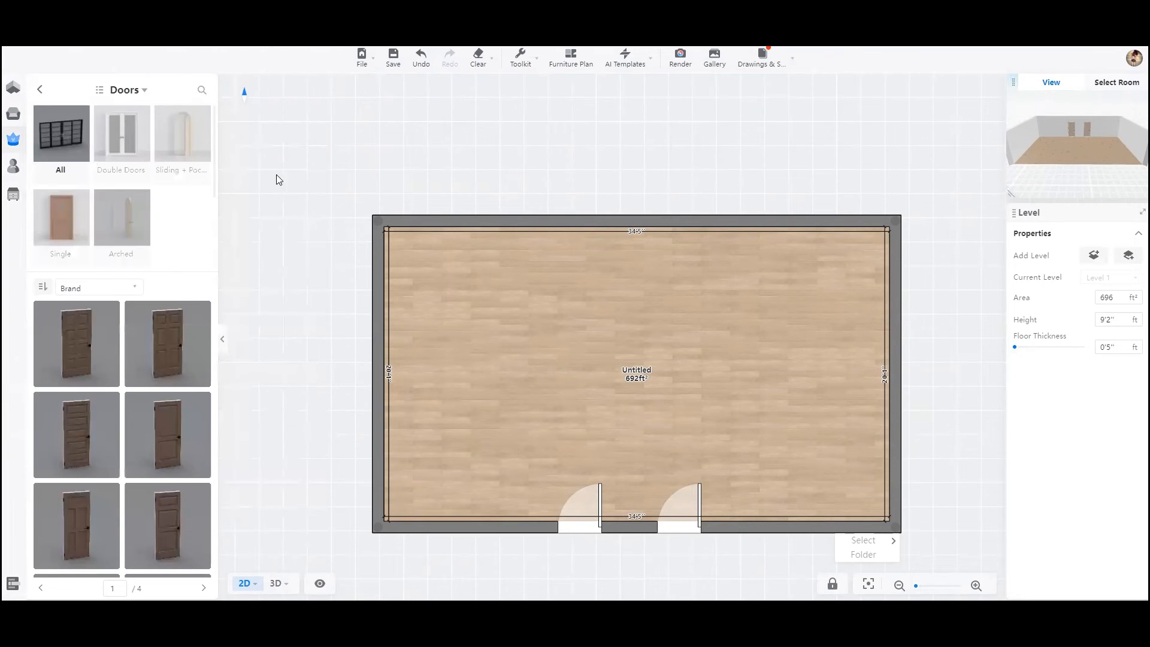
left_click(118, 137)
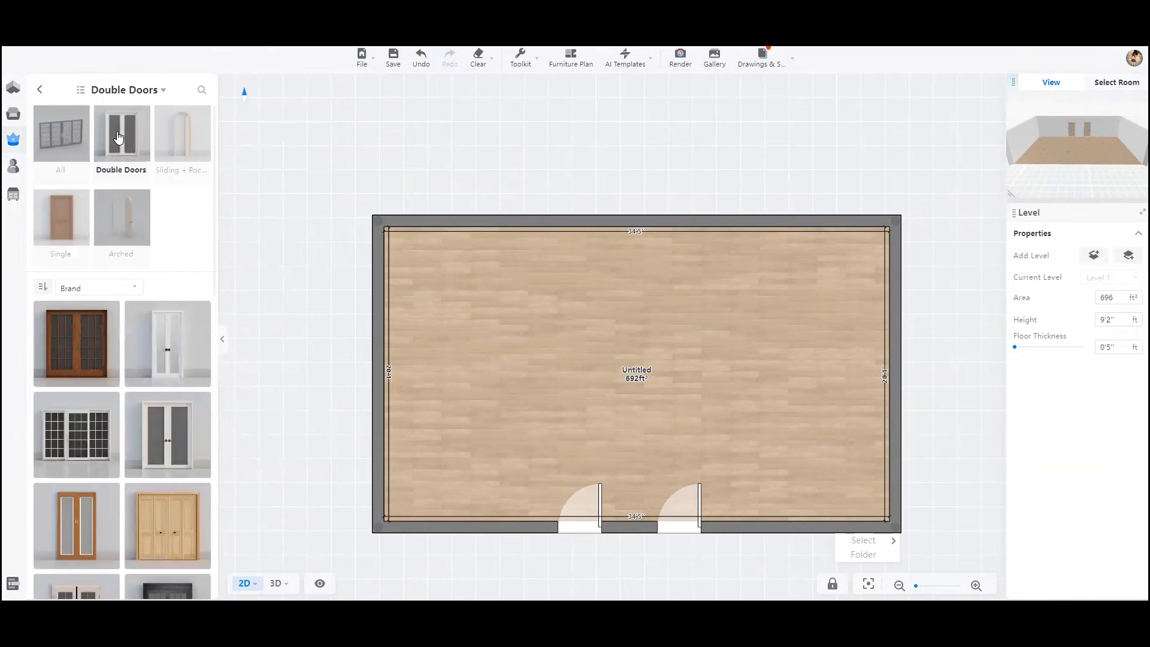
- Place the brown wooden gridded double door in the upper wall, about 8'4" from the left corner, and flip it to open into the room
scroll(151, 354, "down", 4)
scroll(150, 351, "down", 9)
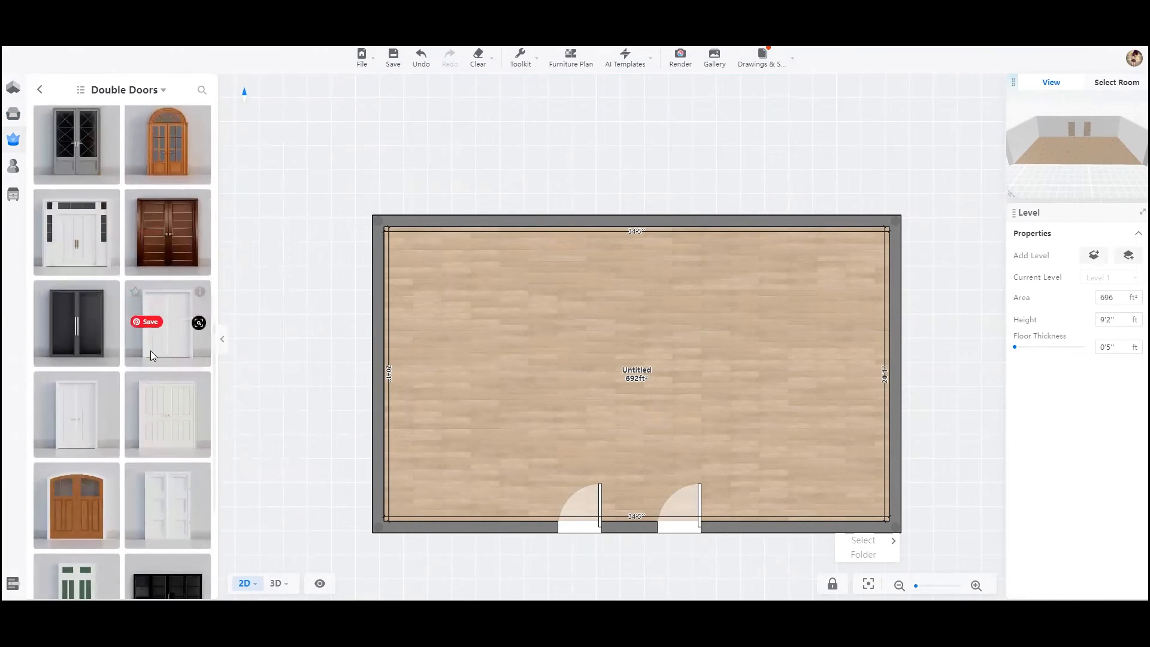
scroll(150, 351, "up", 8)
scroll(172, 375, "up", 6)
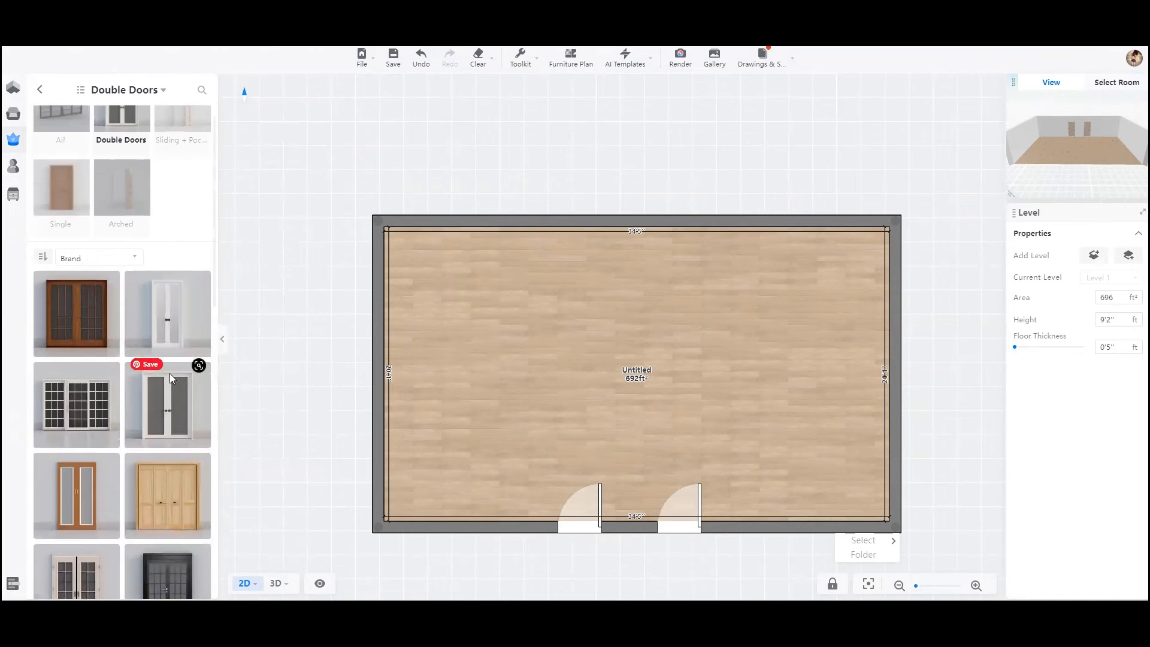
left_click_drag(77, 352, 551, 242)
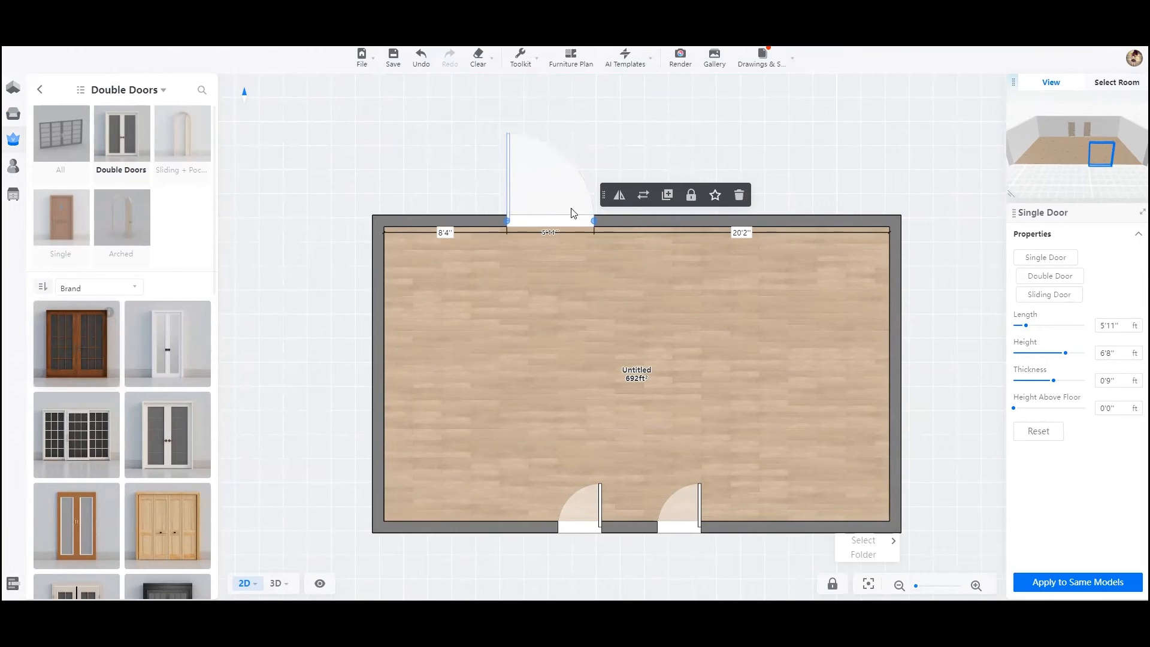
left_click(620, 196)
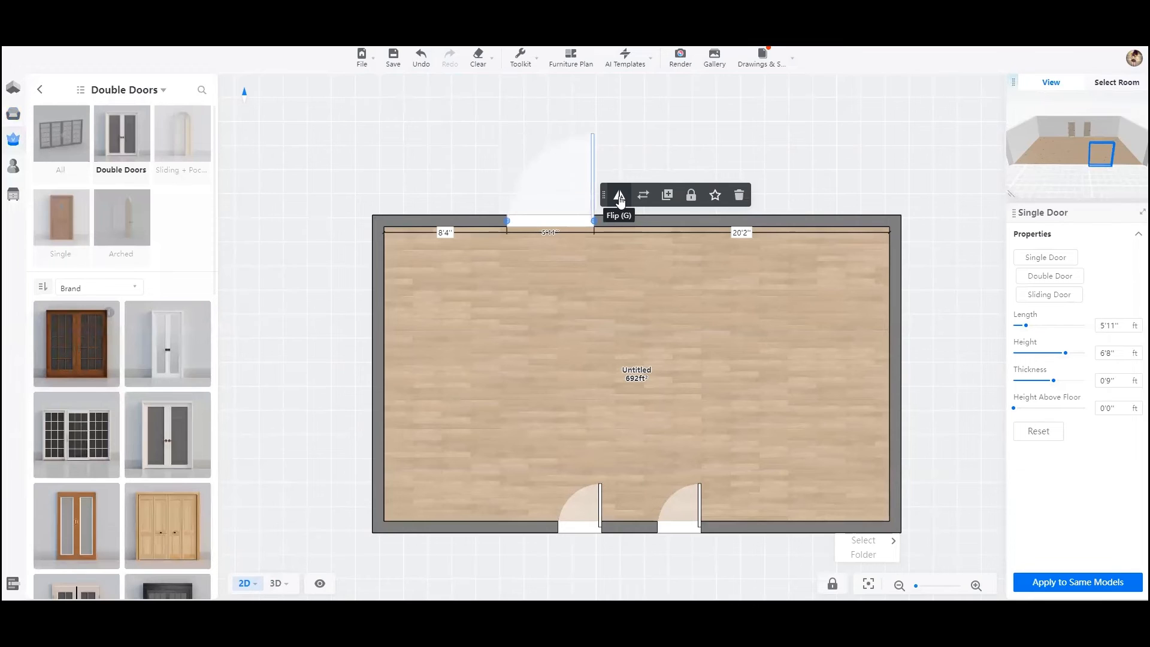
left_click(620, 196)
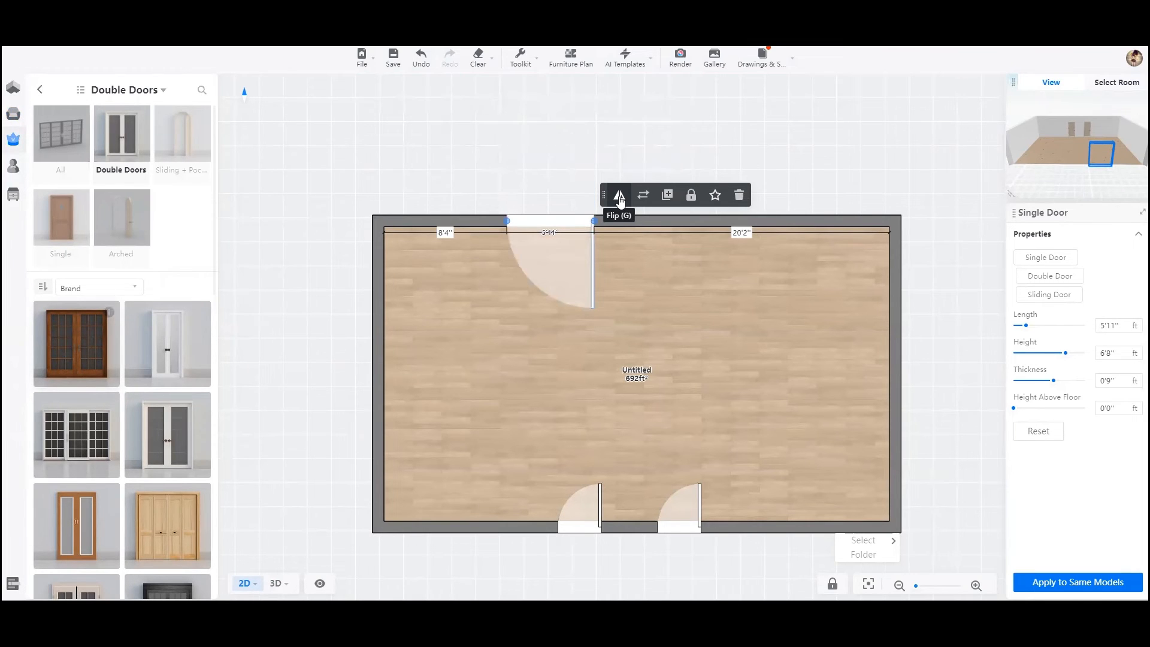
- Widen the double door to about 9'1" and move it to the right wall, about 2'0" from the upper corner
left_click_drag(1030, 159, 1087, 159)
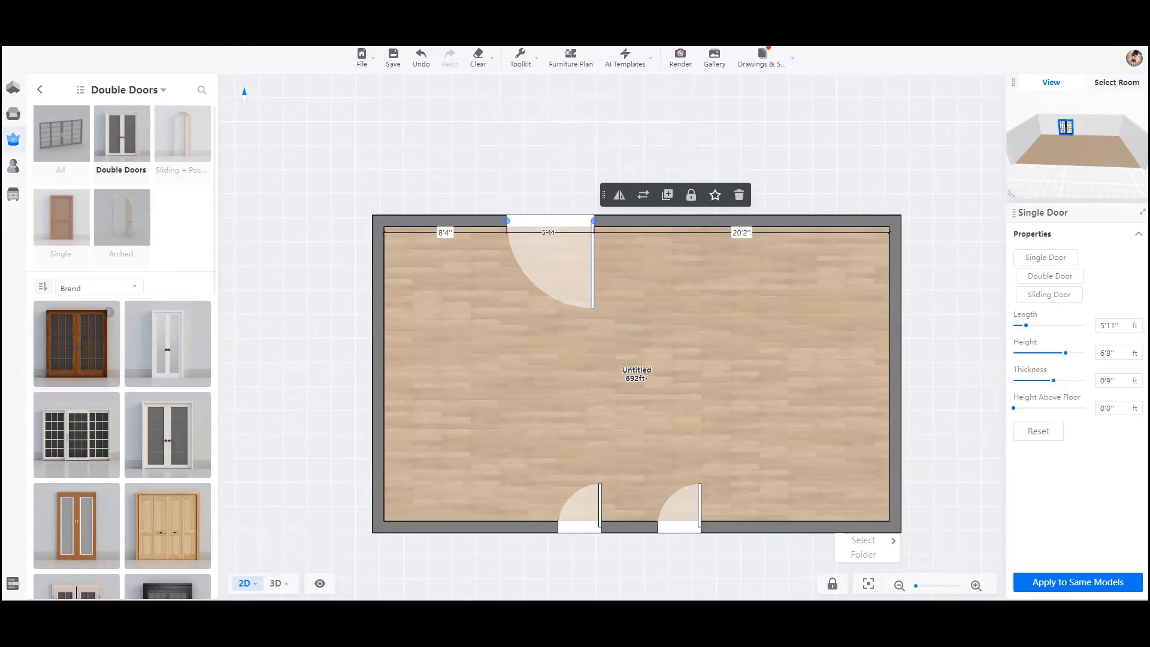
mouse_move(278, 584)
left_click_drag(505, 220, 423, 229)
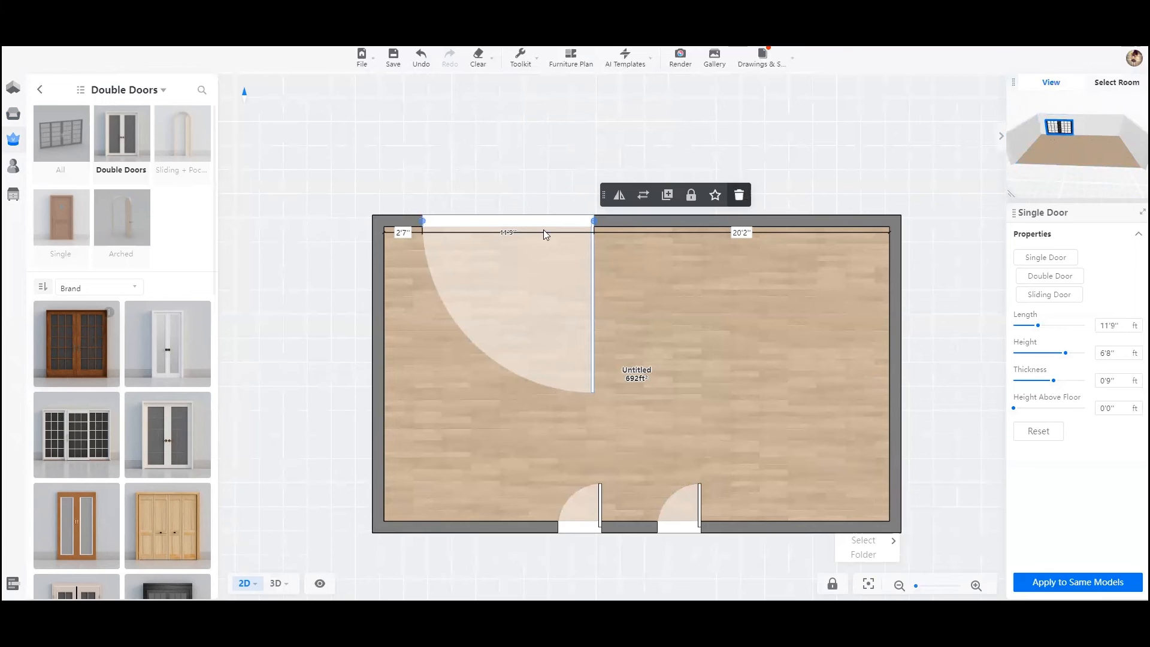
left_click_drag(422, 223, 460, 223)
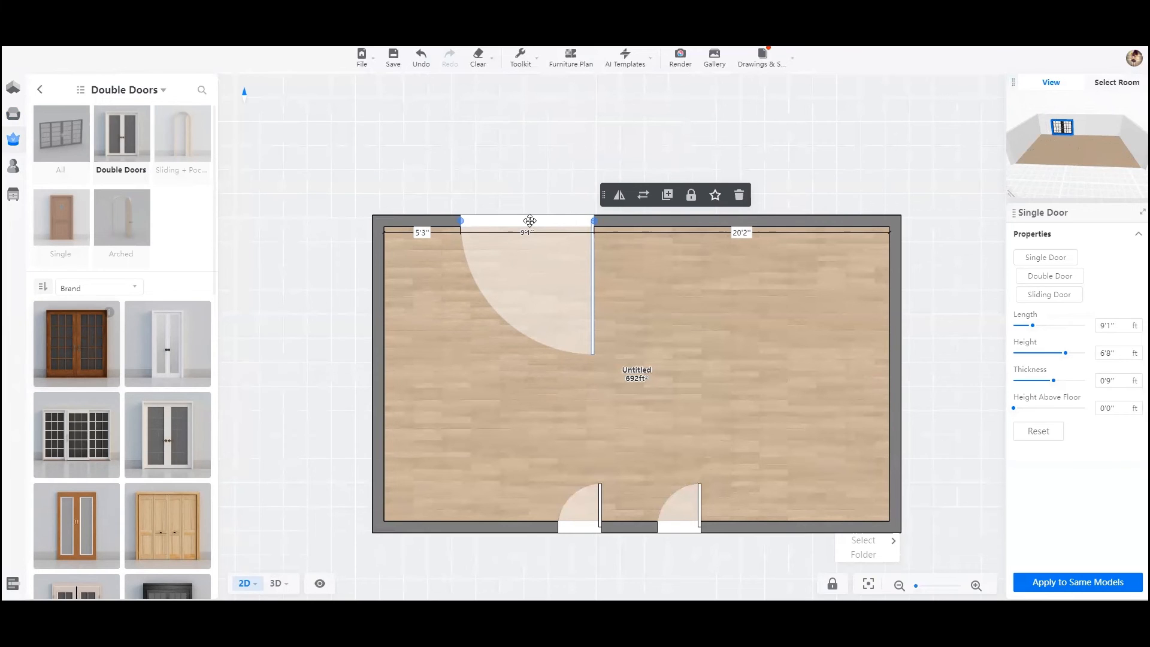
left_click_drag(534, 221, 891, 322)
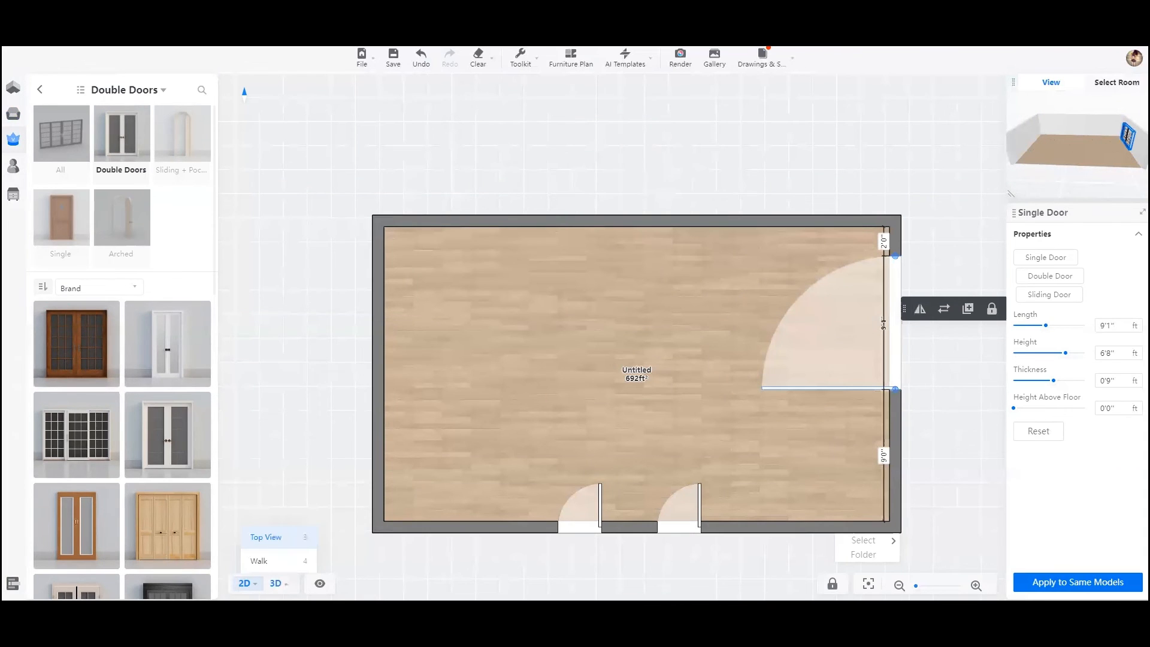
- Examine the double door's components in the Material Editor from the 3D view, and return without applying the material to identical models
left_click(276, 584)
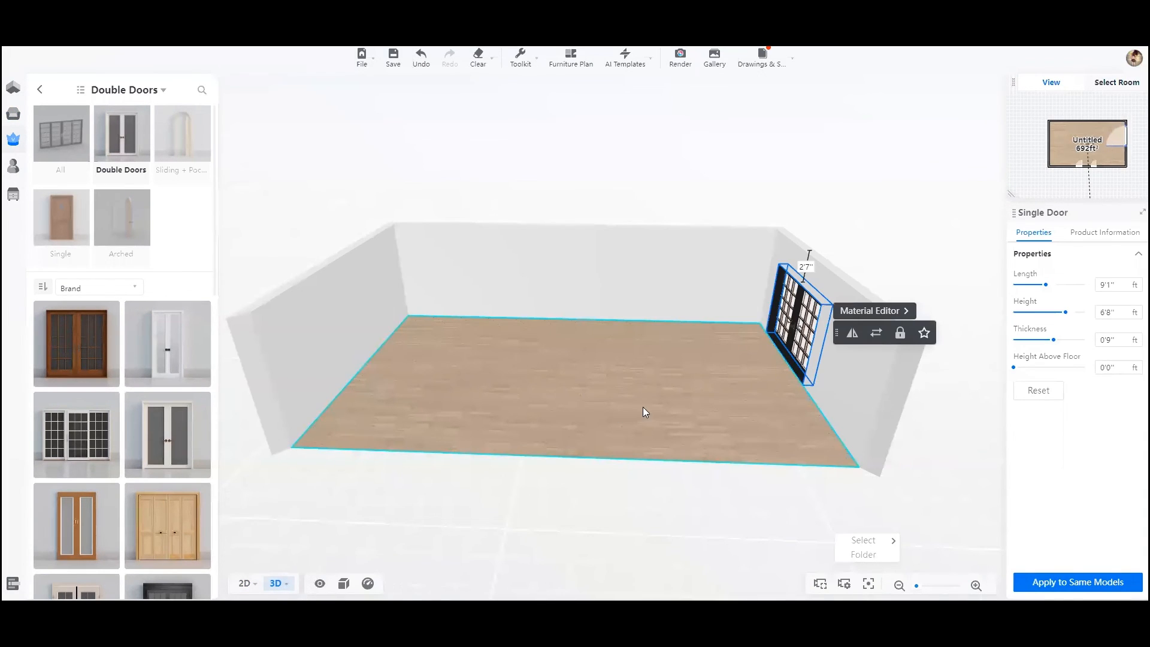
left_click_drag(593, 370, 719, 353)
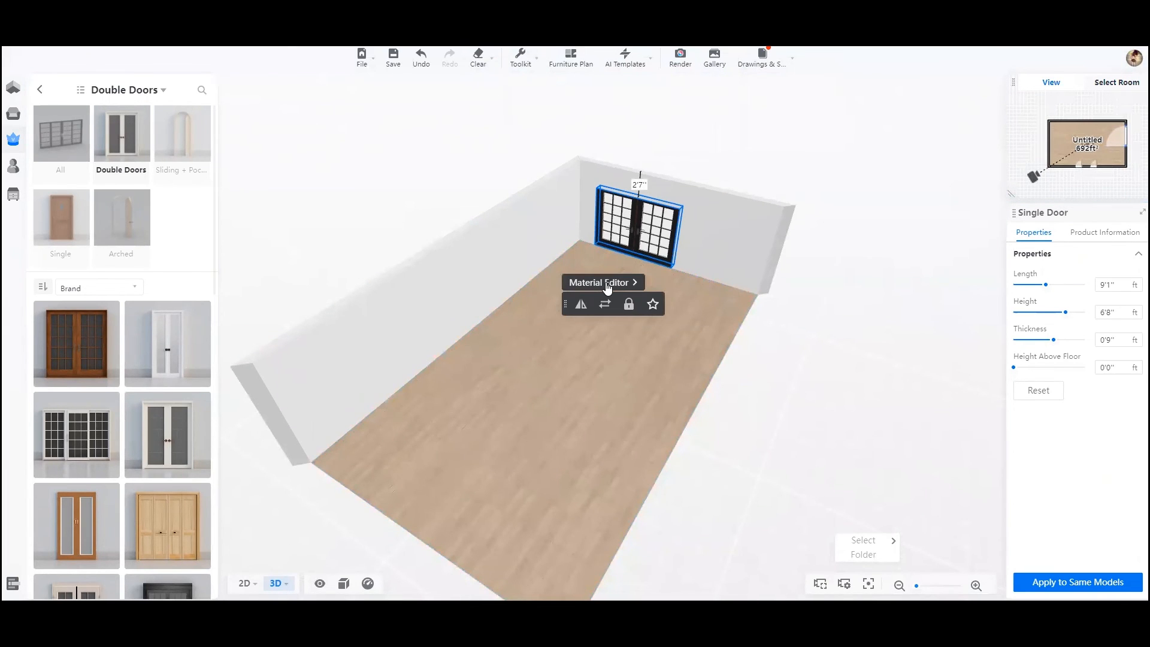
left_click(606, 282)
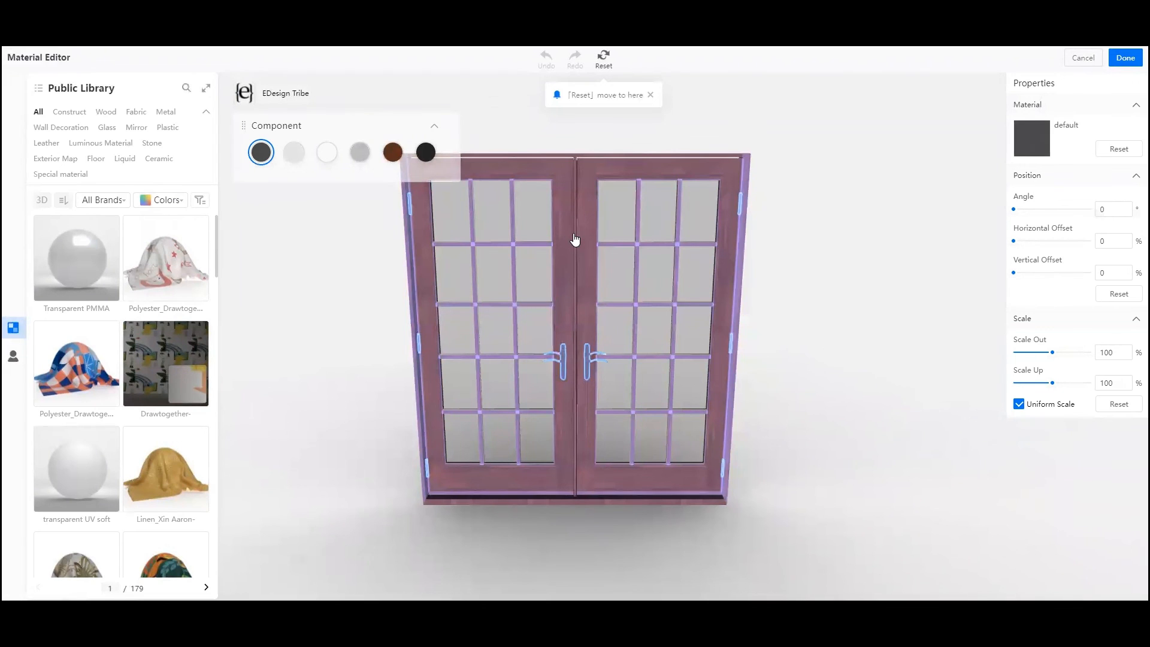
left_click(1126, 59)
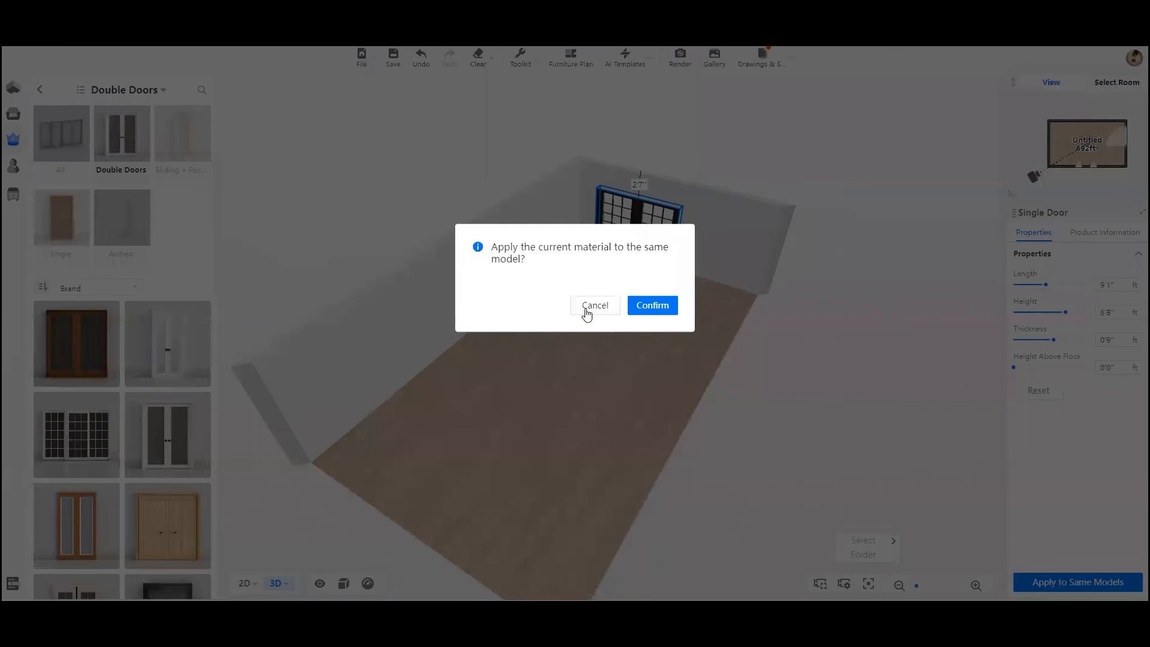
left_click(589, 307)
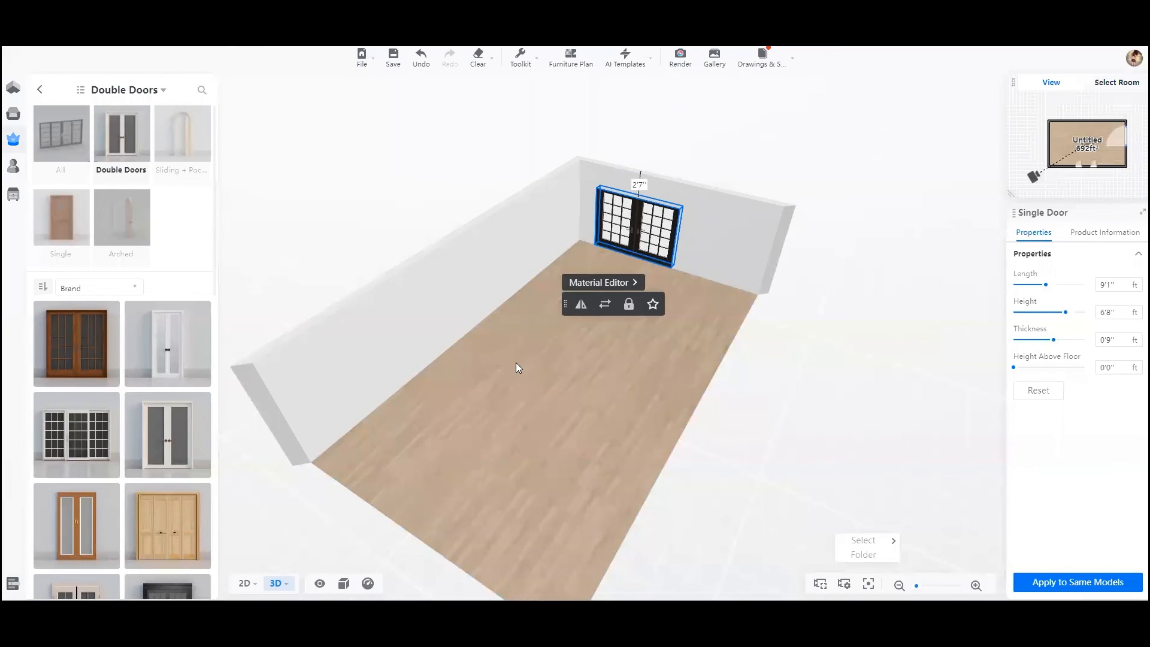
- Slide the double door along its wall in the 3D view to the corner beside the wall with the two single doors
left_click_drag(531, 379, 597, 355)
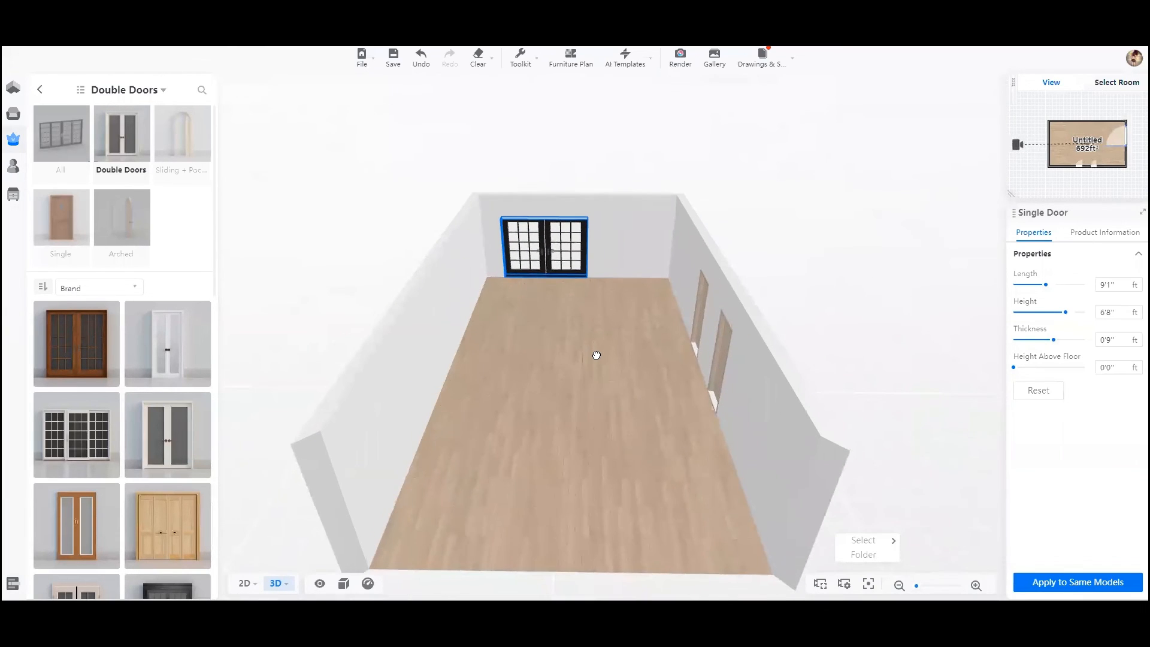
left_click(547, 266)
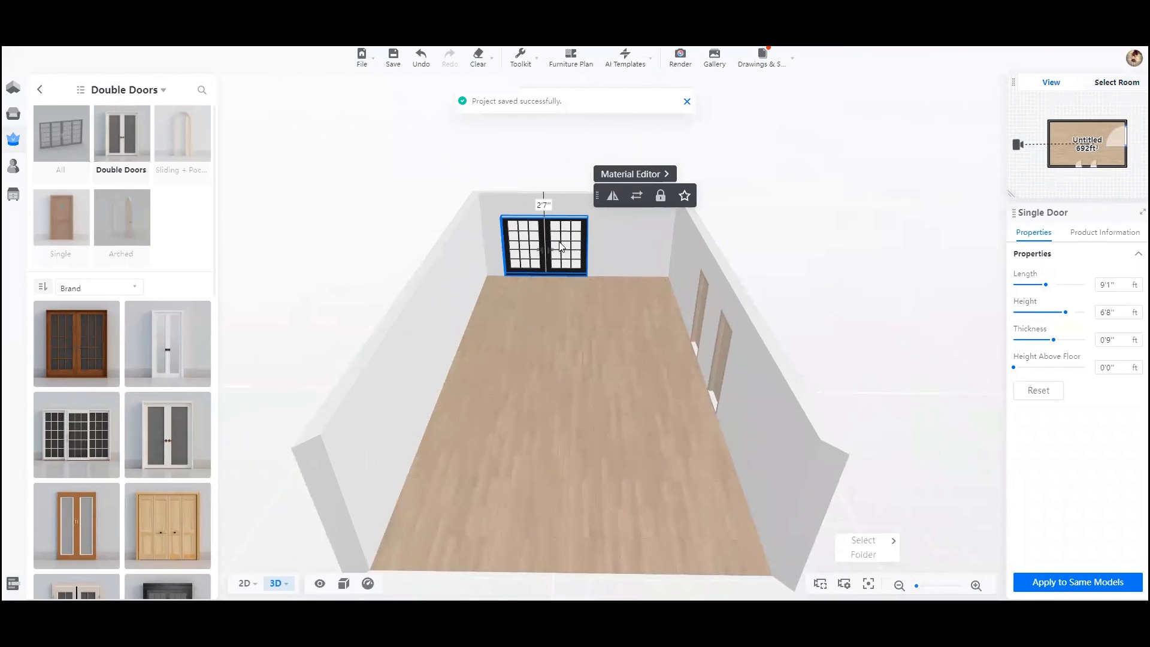
left_click_drag(562, 246, 641, 246)
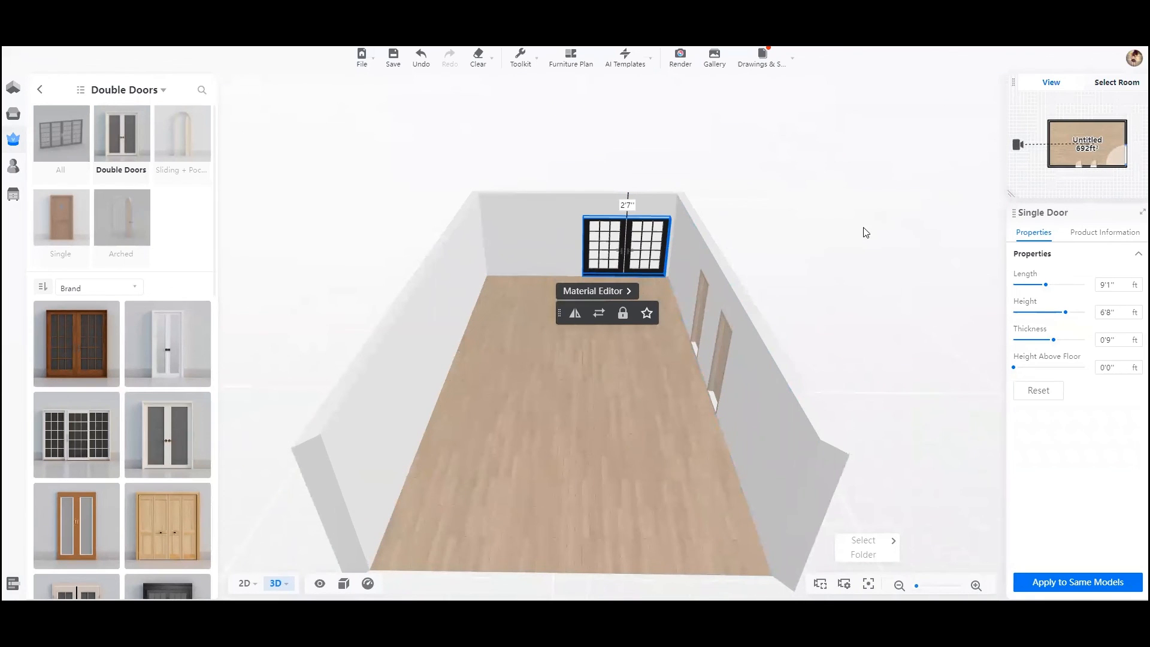
mouse_move(10, 162)
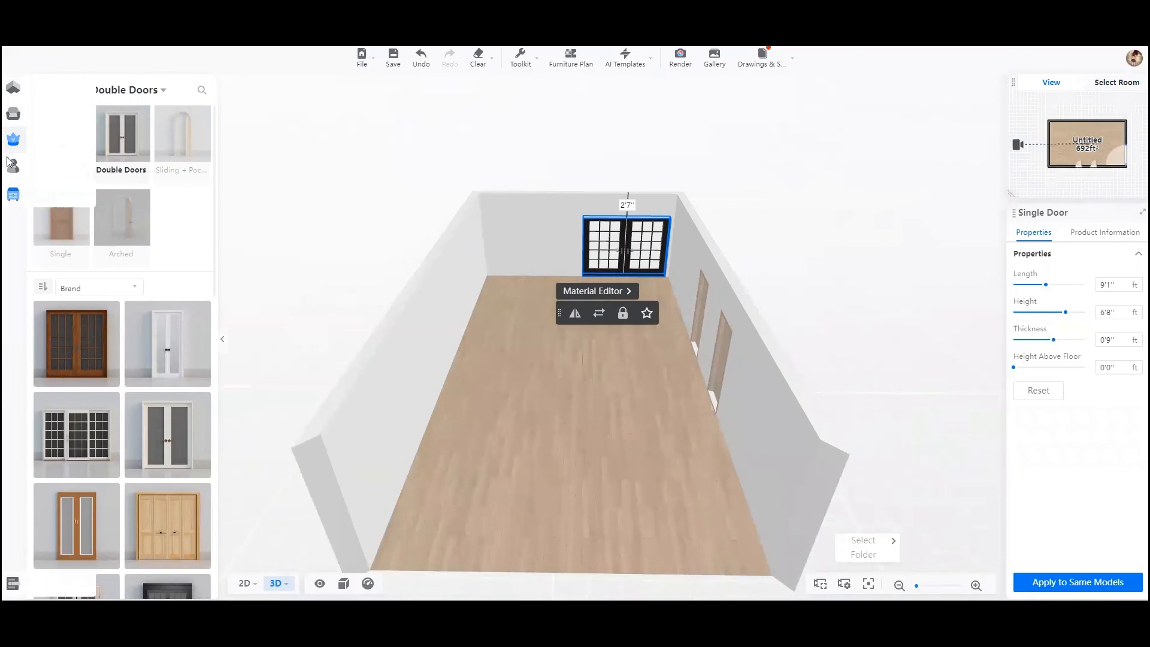